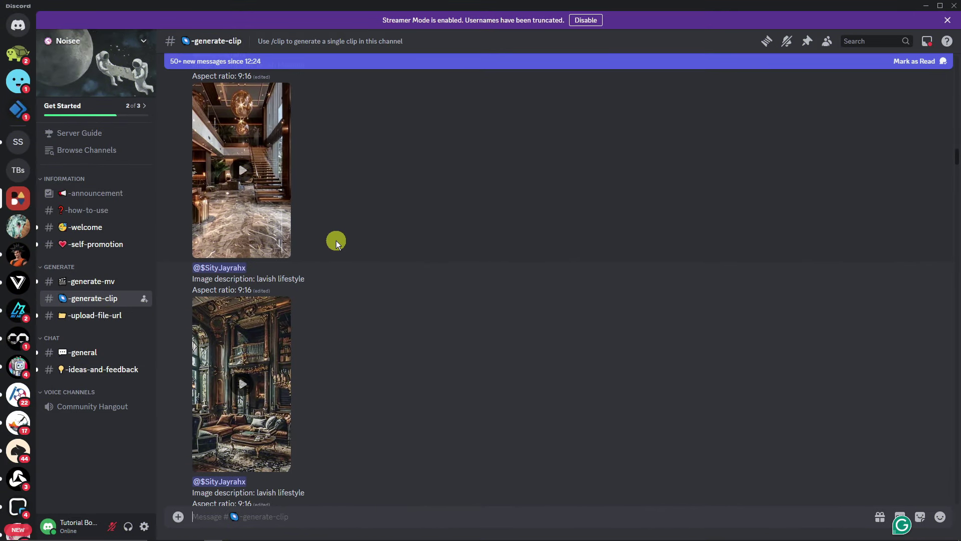
# Step: Open #-announcement and scroll through the web editor posts
pyautogui.scroll(-4, 337, 242)
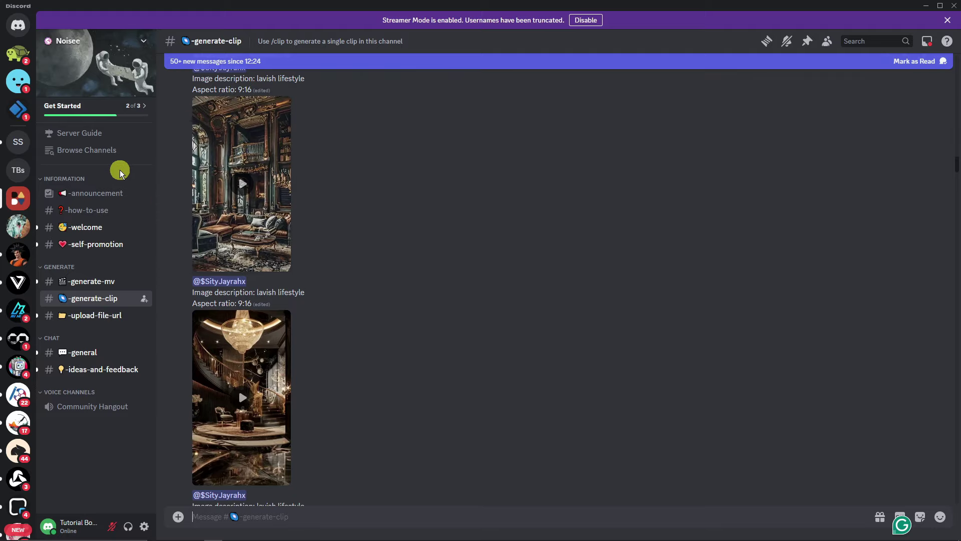
pyautogui.click(112, 192)
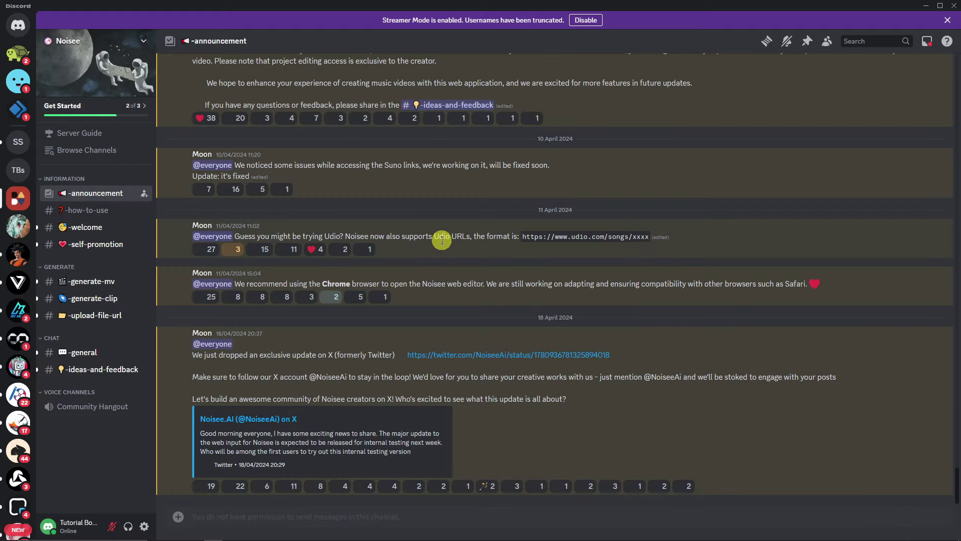
pyautogui.scroll(8, 457, 250)
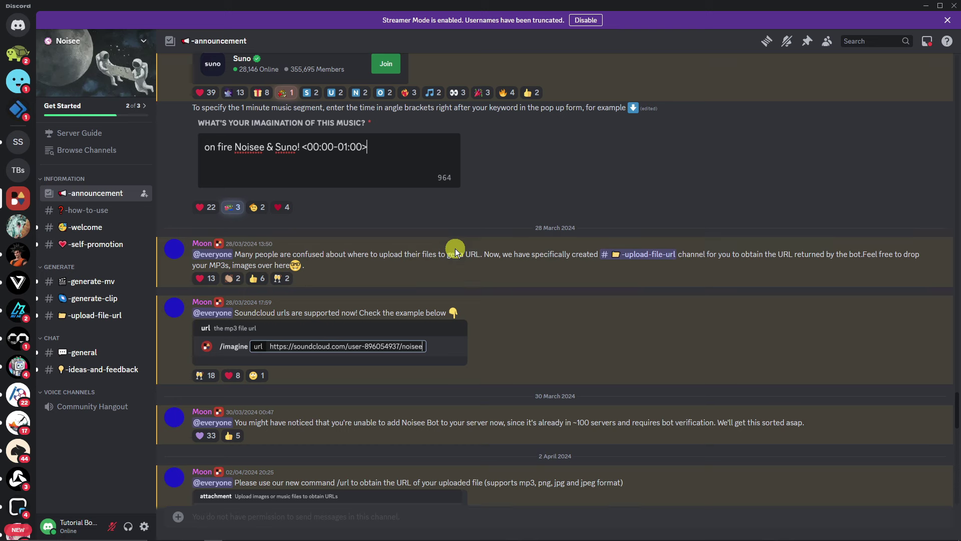
pyautogui.scroll(-12, 455, 248)
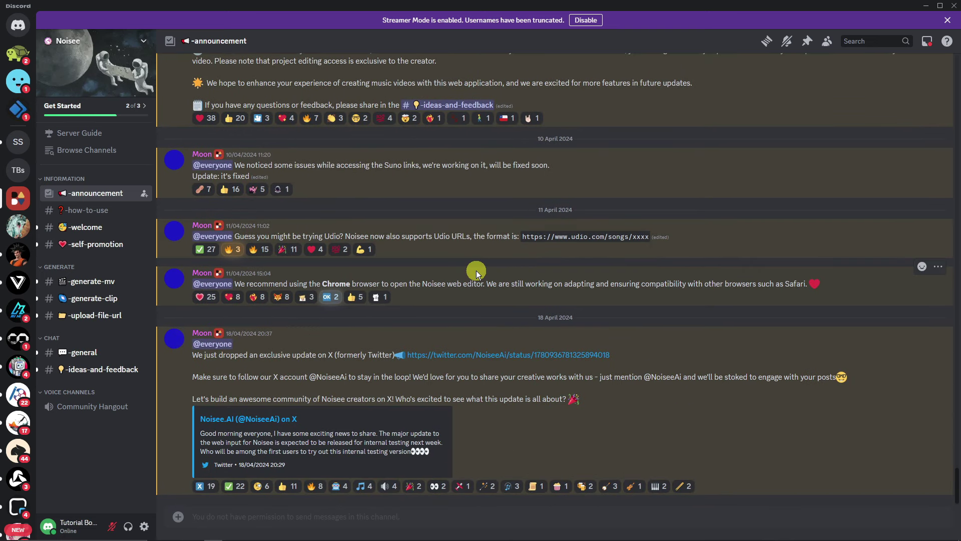
pyautogui.scroll(4, 476, 273)
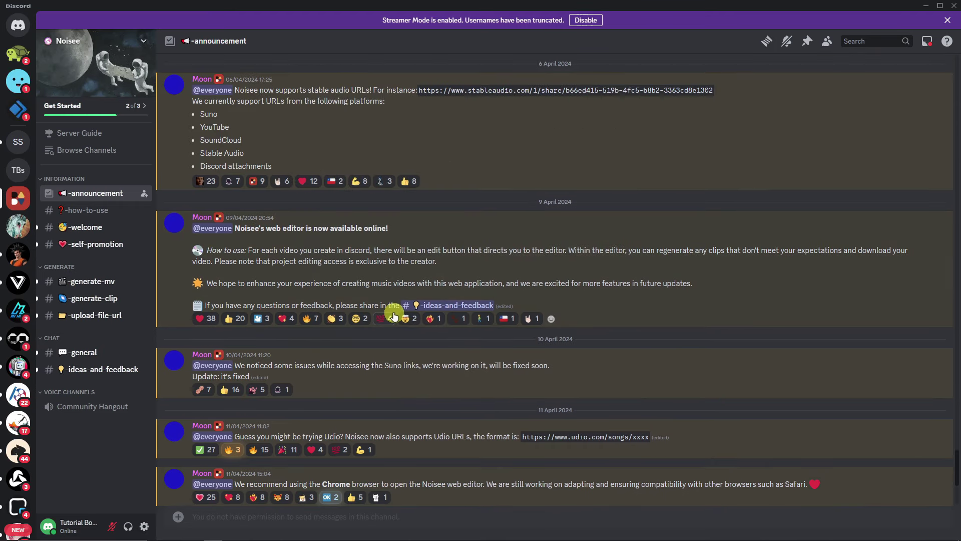
# Step: Highlight the web editor heading, how-to-use paragraph and future-updates line, then open #-generate-mv
pyautogui.moveTo(236, 231); pyautogui.dragTo(447, 235)
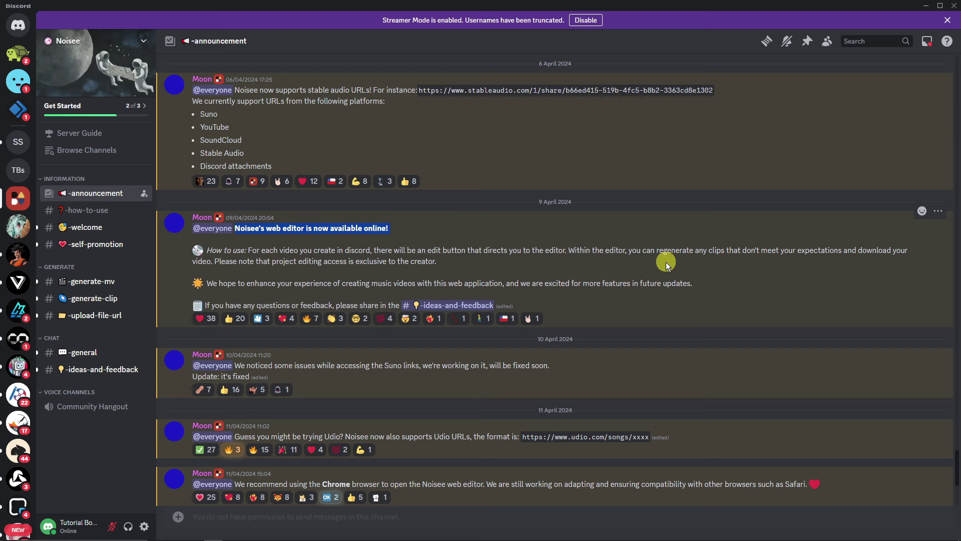
pyautogui.moveTo(284, 261); pyautogui.dragTo(482, 260)
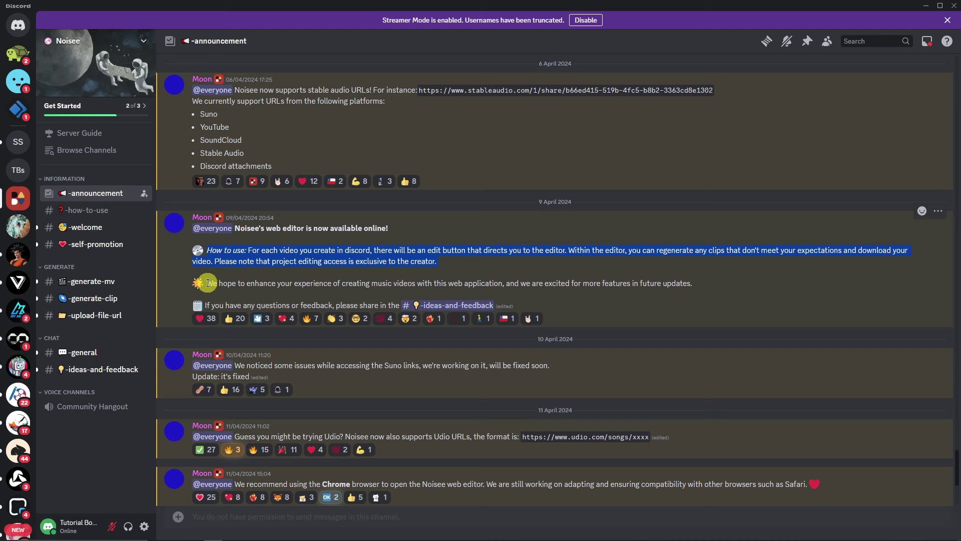
pyautogui.moveTo(206, 283); pyautogui.dragTo(684, 287)
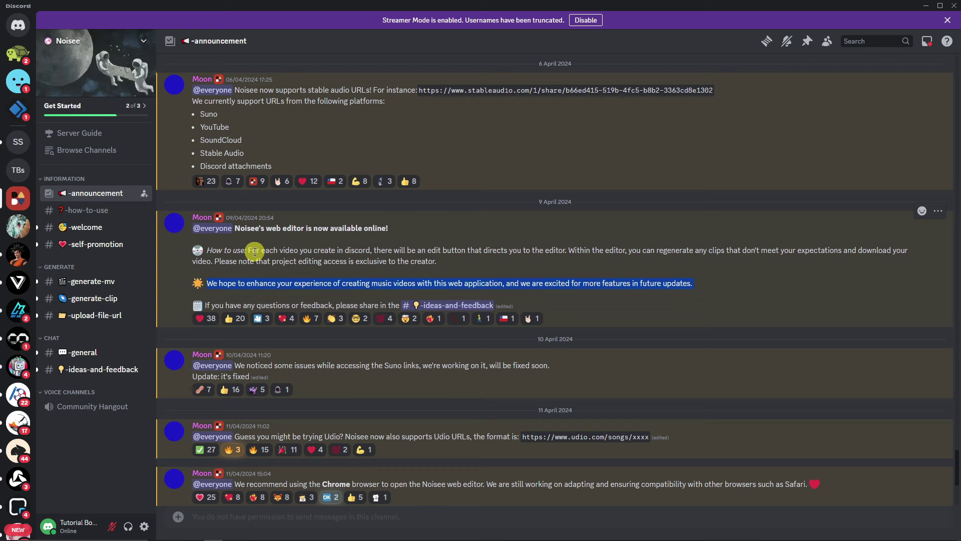
pyautogui.click(108, 281)
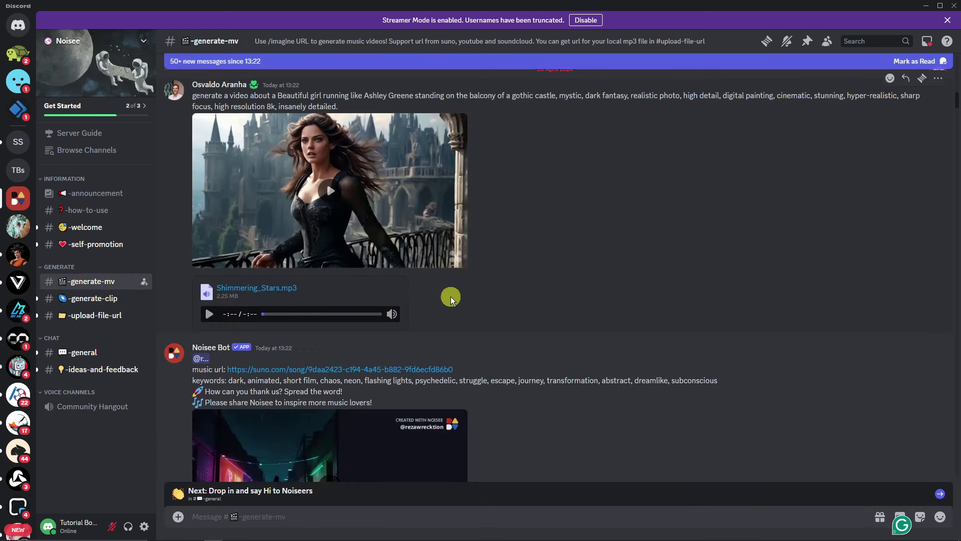
pyautogui.click(131, 298)
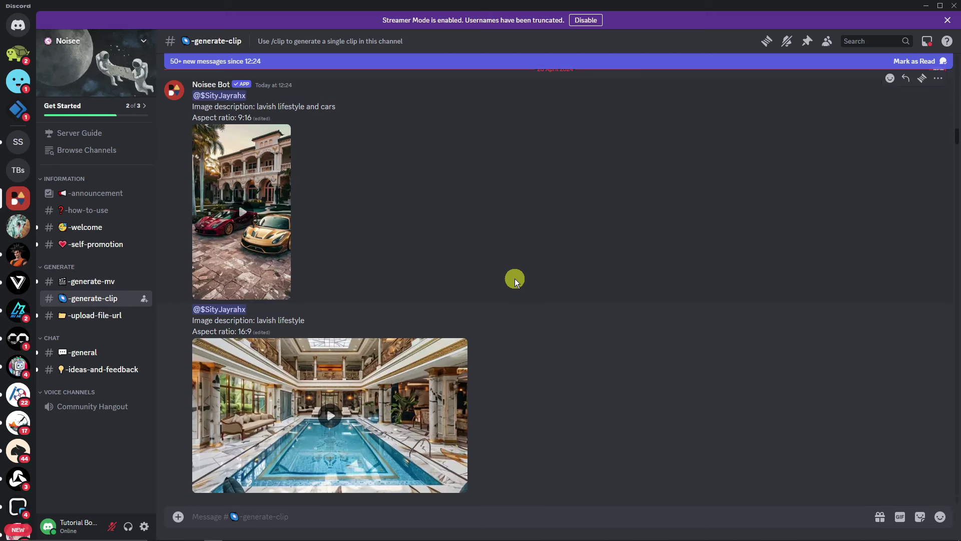
pyautogui.scroll(-10, 495, 310)
pyautogui.moveTo(114, 288)
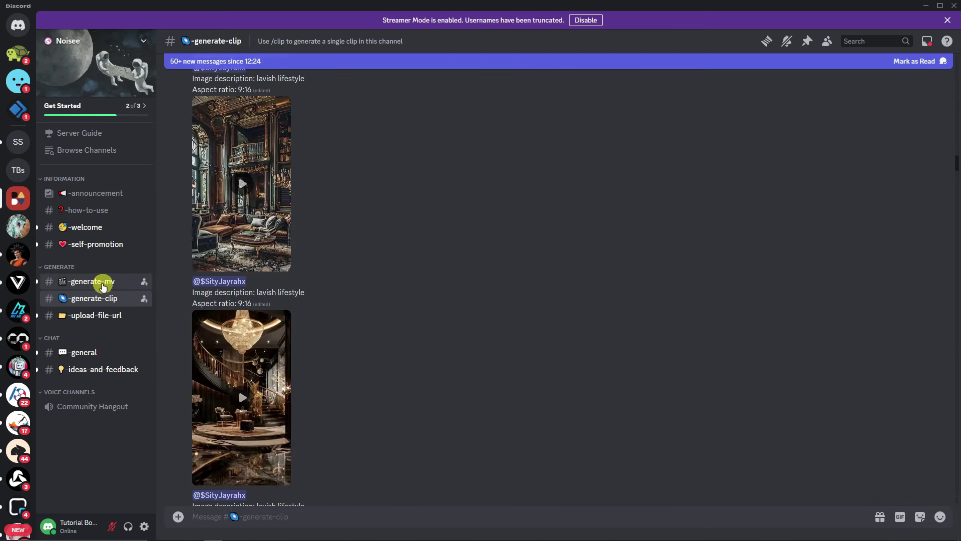
pyautogui.click(103, 286)
pyautogui.moveTo(111, 284)
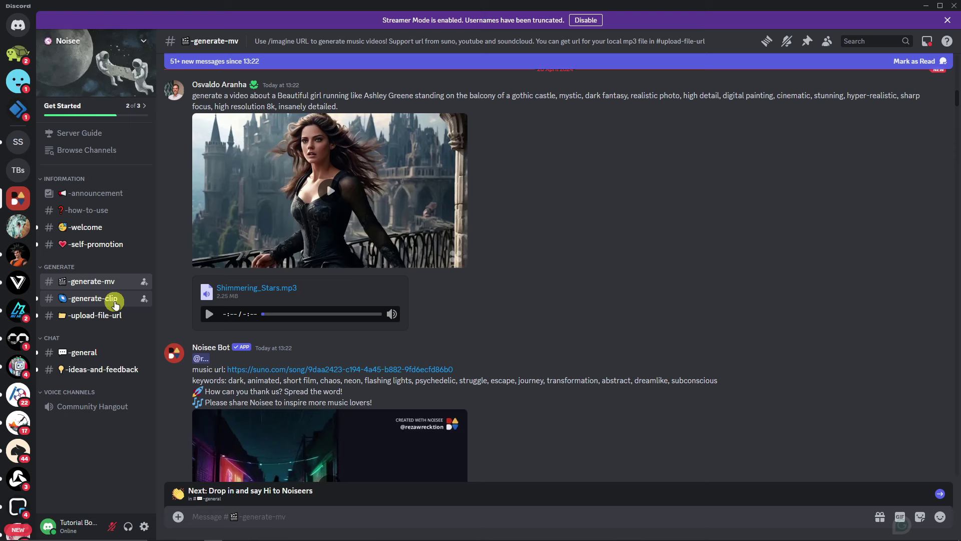
pyautogui.click(113, 299)
pyautogui.scroll(-10, 646, 313)
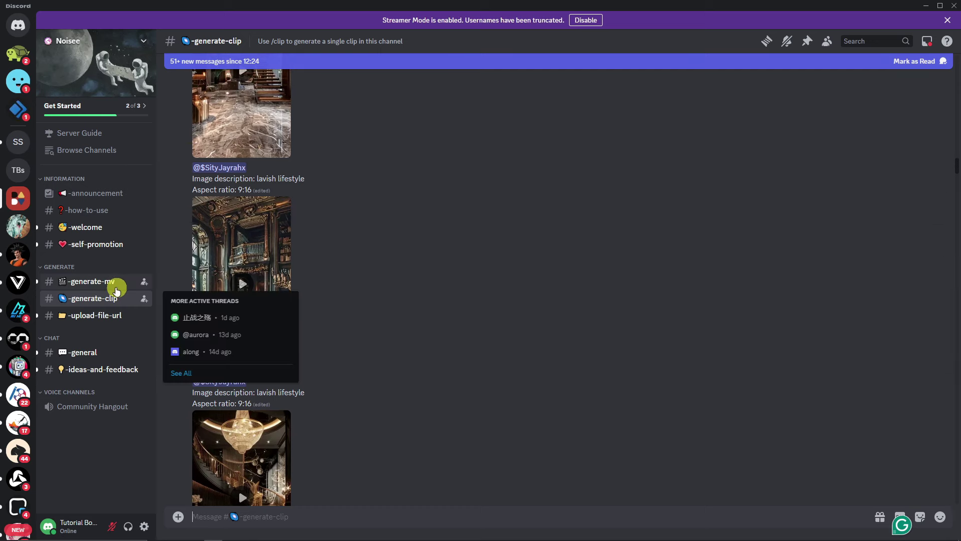
pyautogui.click(115, 286)
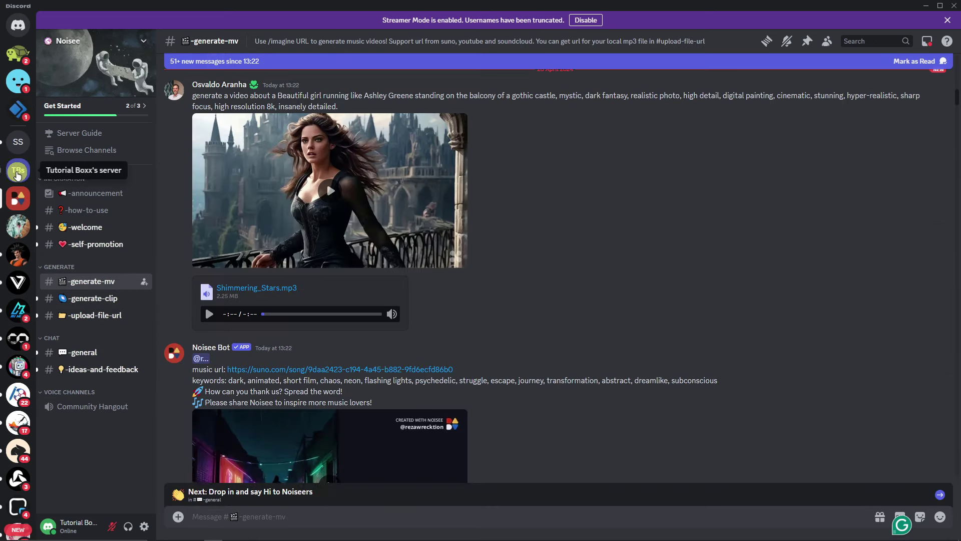
# Step: Open the Tutorial Boxx server's #general, preview the slash commands, then delete the slash
pyautogui.click(18, 170)
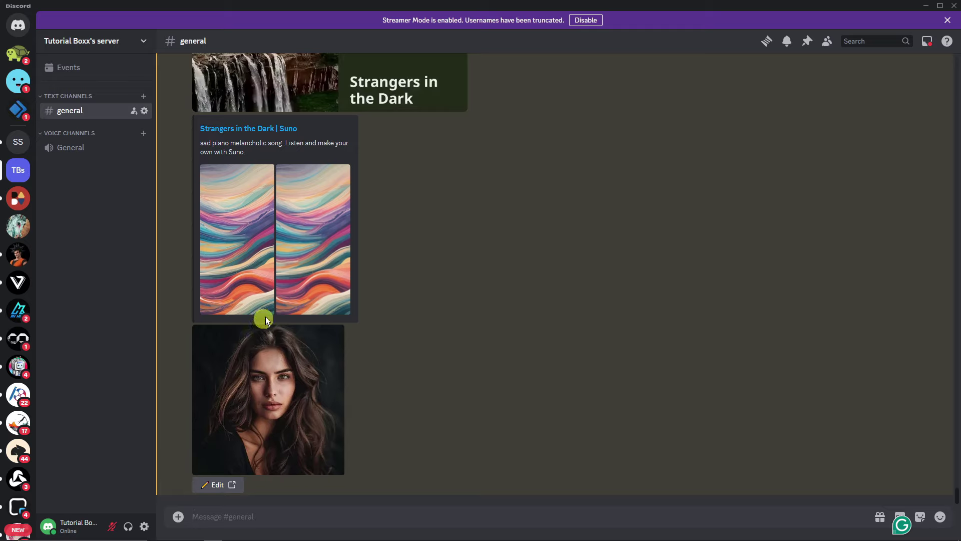
pyautogui.click(406, 515)
pyautogui.write('/')
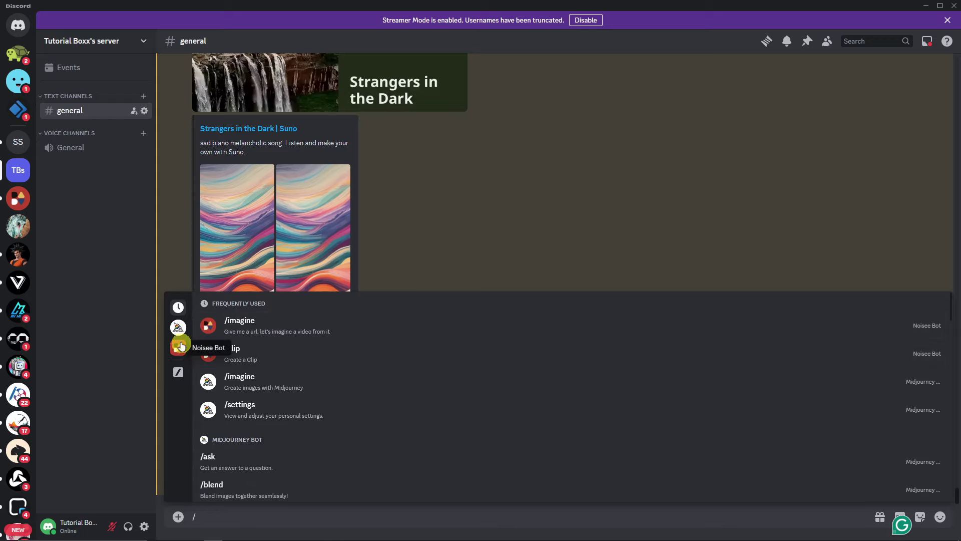
pyautogui.click(103, 314)
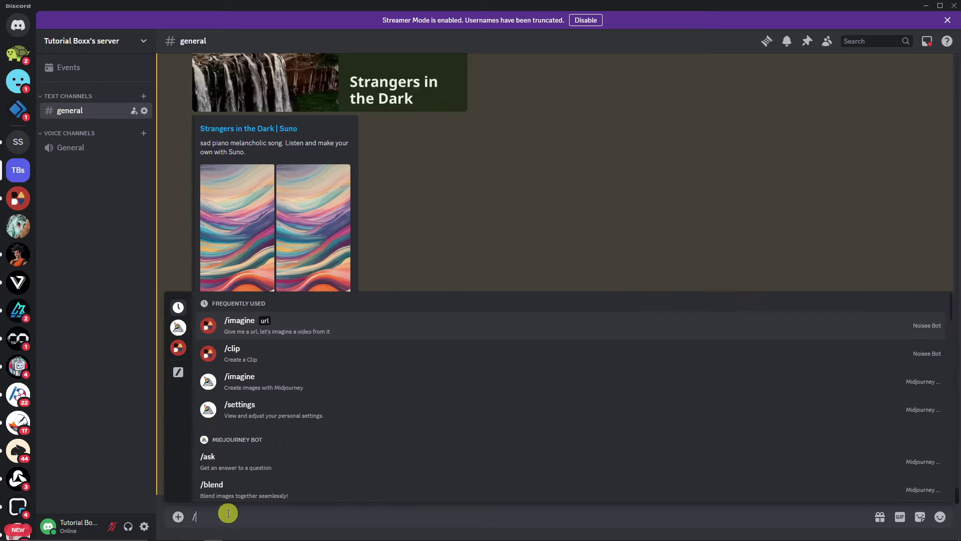
pyautogui.click(229, 516)
pyautogui.press('BackSpace')
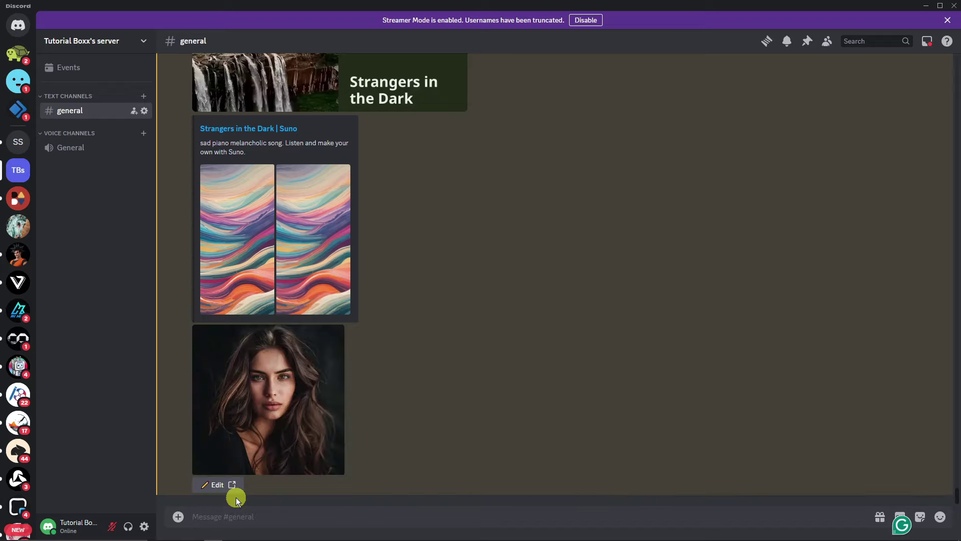
# Step: Scroll #general to the earlier Noisee Bot fantasy-land trailer with its Suno link
pyautogui.scroll(4, 331, 350)
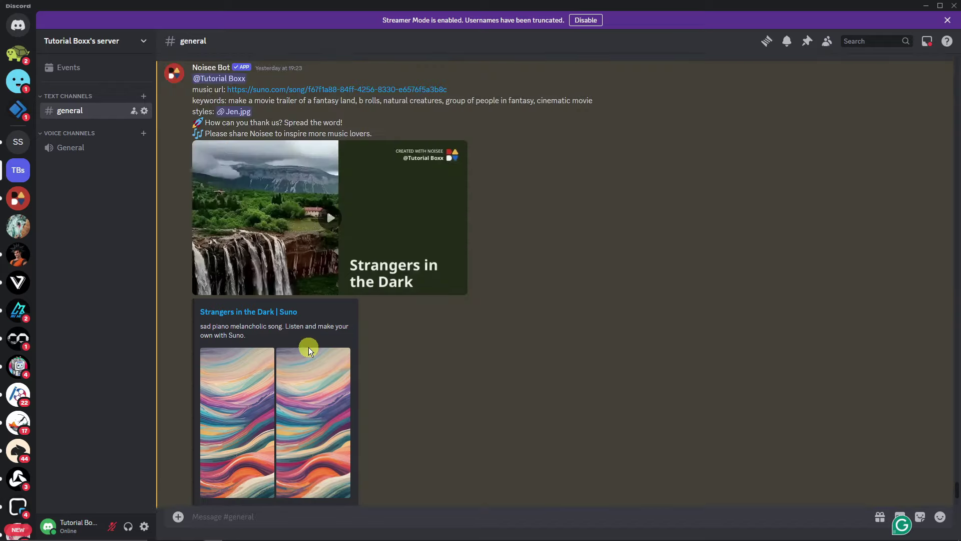
pyautogui.scroll(-5, 310, 350)
pyautogui.scroll(-3, 383, 425)
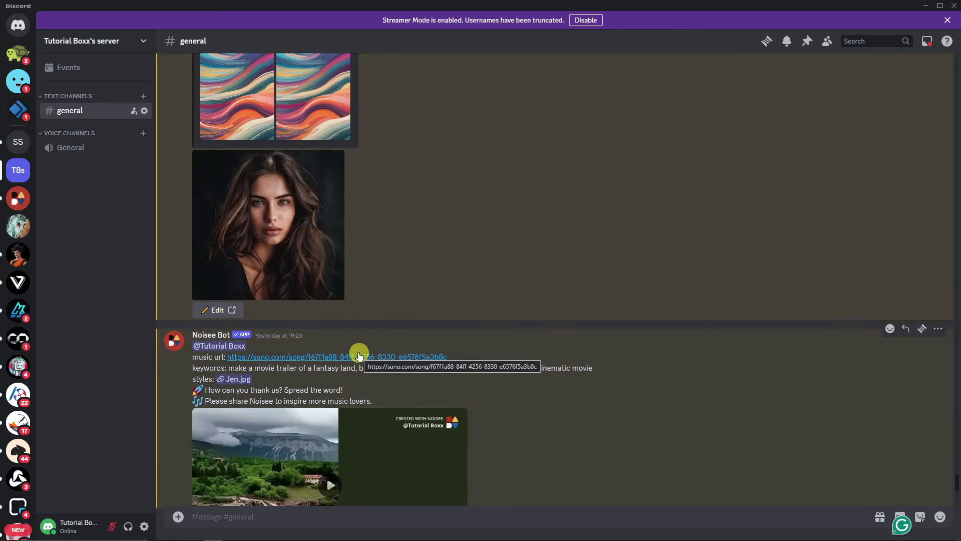
pyautogui.scroll(-9, 359, 356)
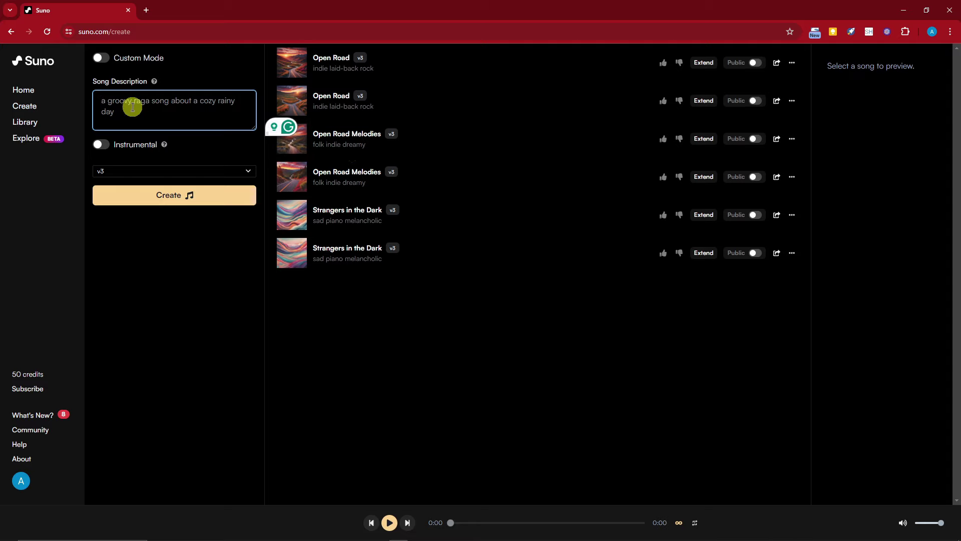
# Step: Generate Suno songs from 'a groovy background' and copy the Strangers in the Dark link
pyautogui.click(171, 116)
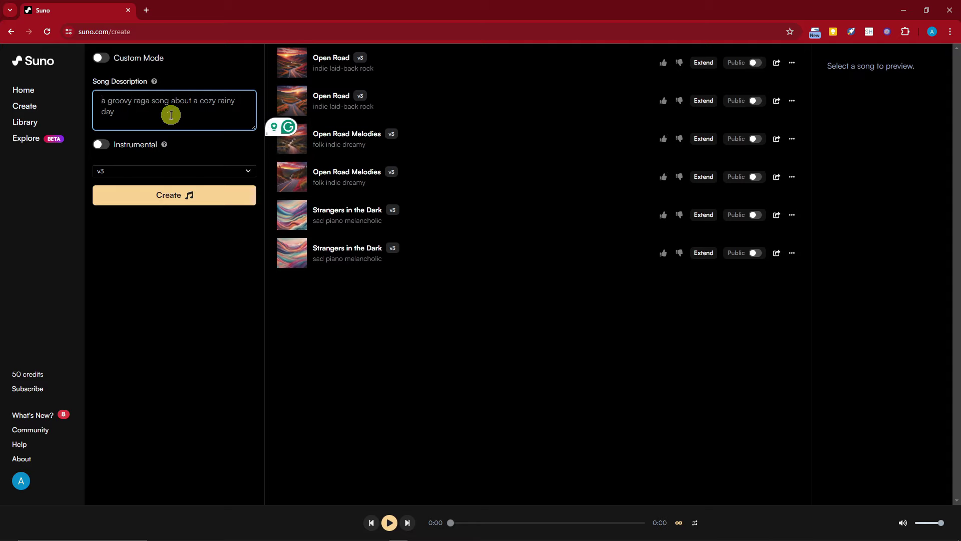
pyautogui.write('a groovy')
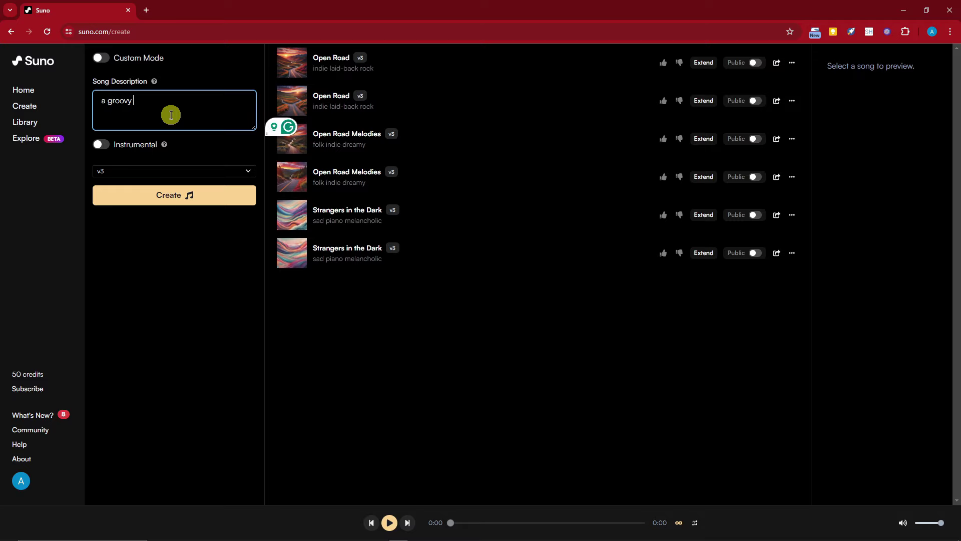
pyautogui.write(' background song')
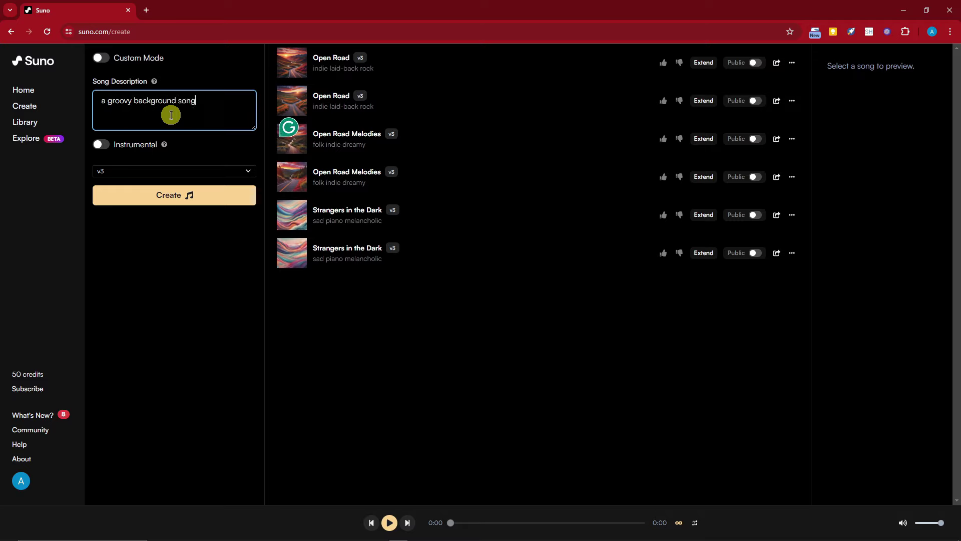
pyautogui.click(212, 194)
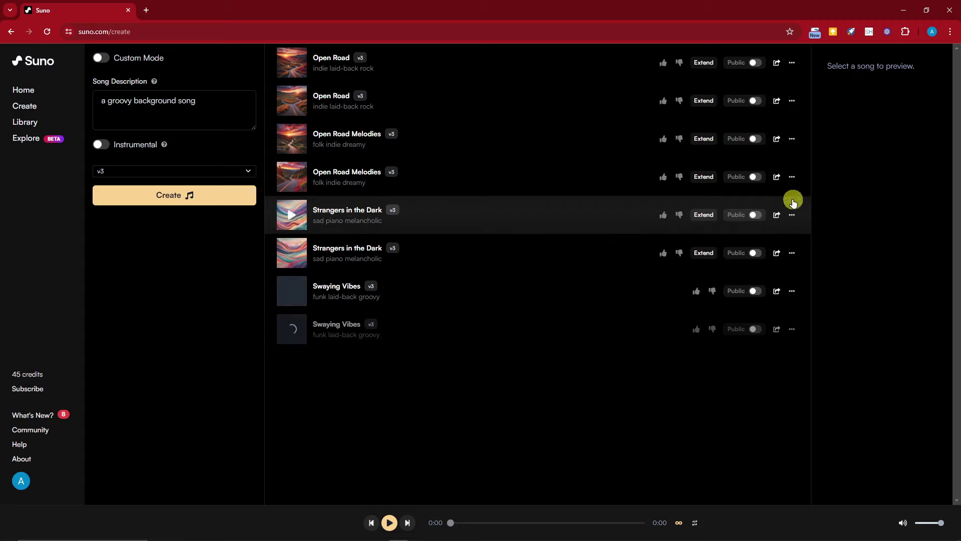
pyautogui.click(779, 220)
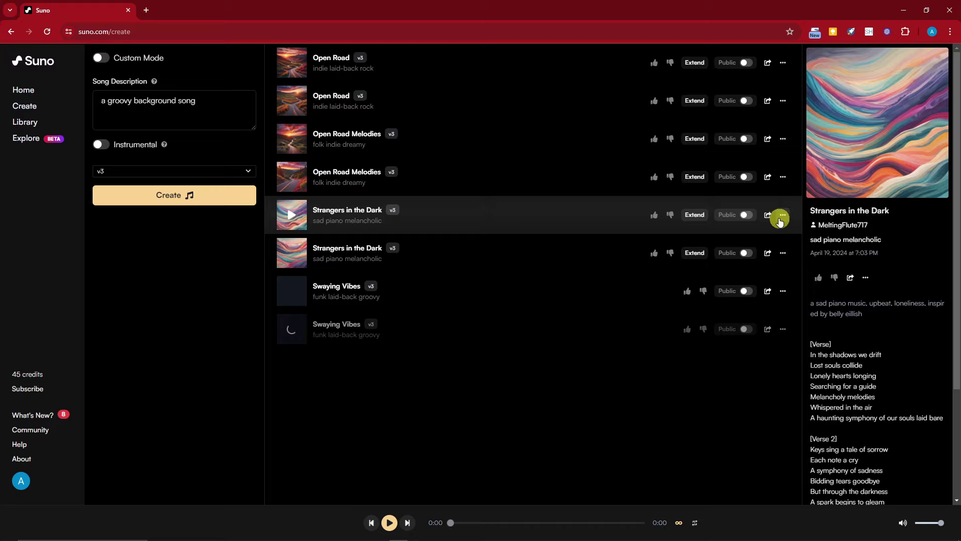
# Step: Add blank lines under the trailer prompt and paste the Suno song link after 'music url -'
pyautogui.click(764, 215)
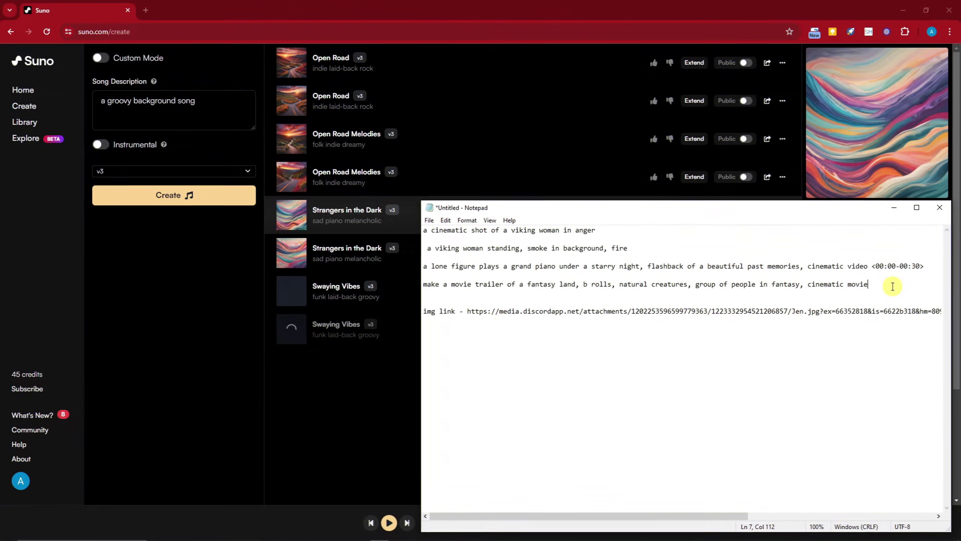
pyautogui.press('Return')
pyautogui.press('Return')
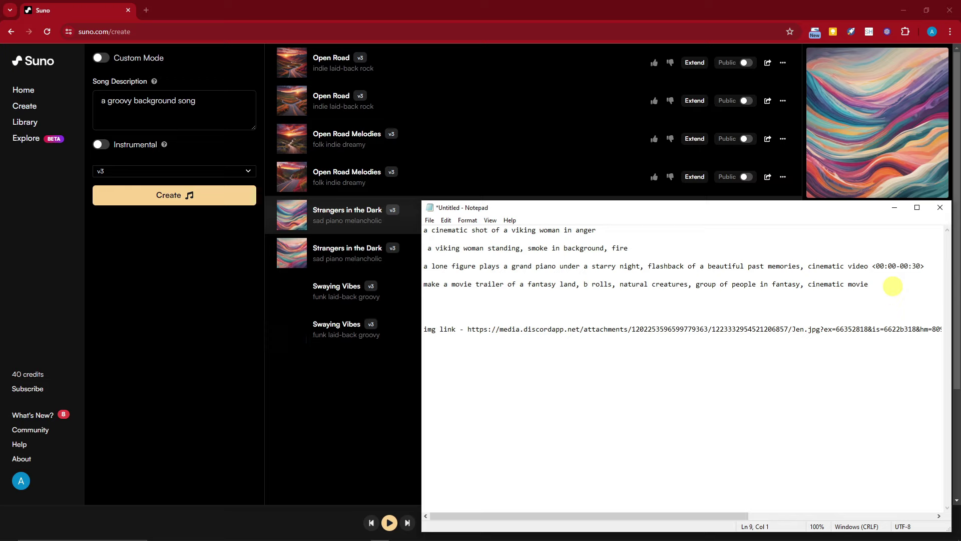
pyautogui.press('Return')
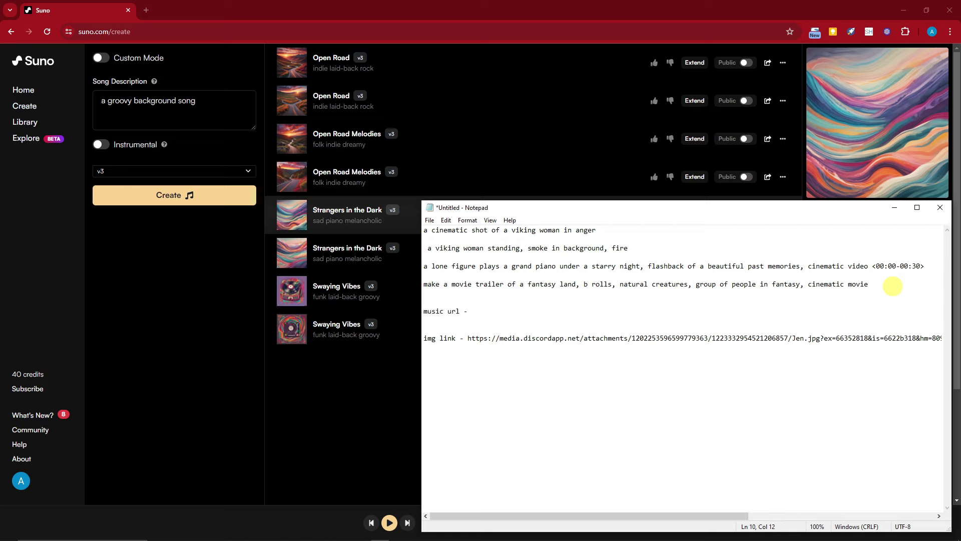
pyautogui.hotkey('ctrl', 'v')
pyautogui.click(716, 268)
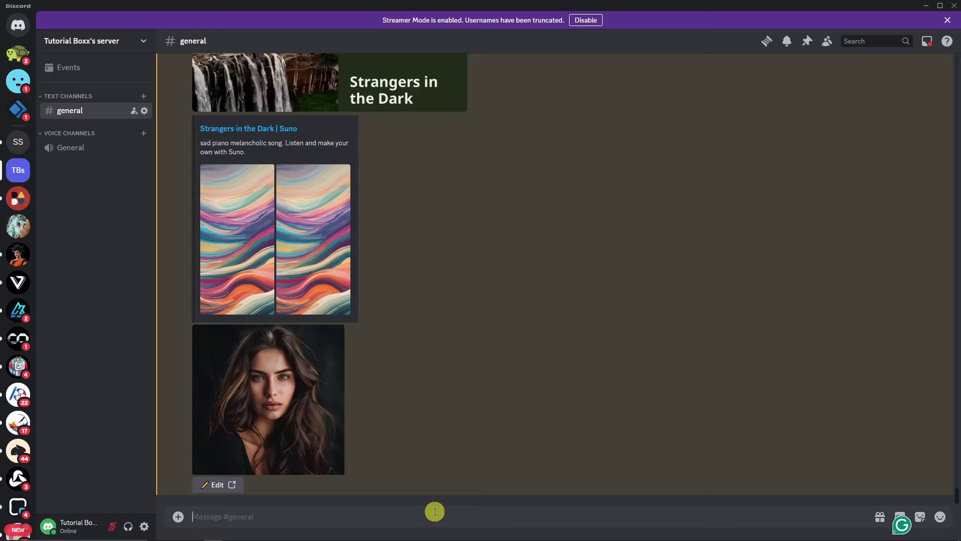
# Step: Start Noisee Bot's /imagine command in #general
pyautogui.click(435, 512)
pyautogui.write('/imagine')
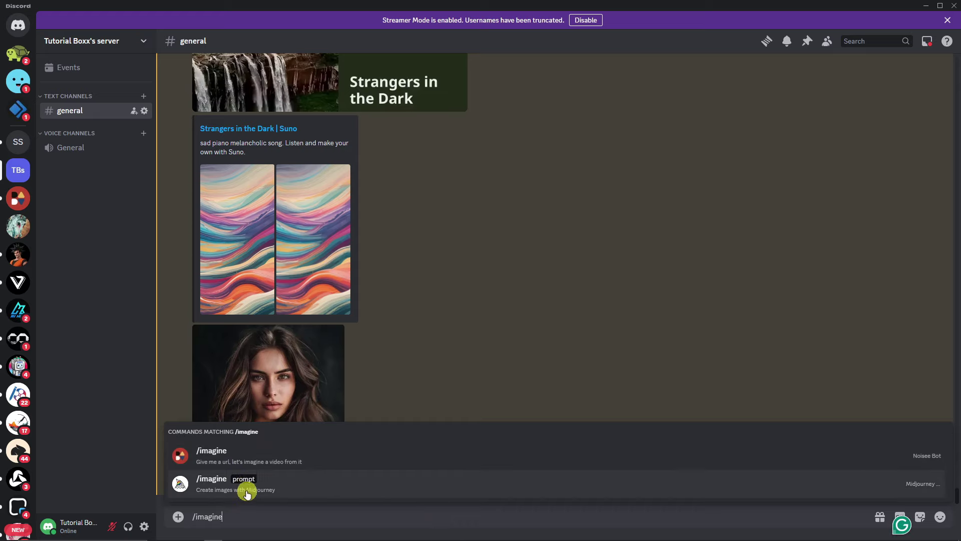
pyautogui.click(213, 455)
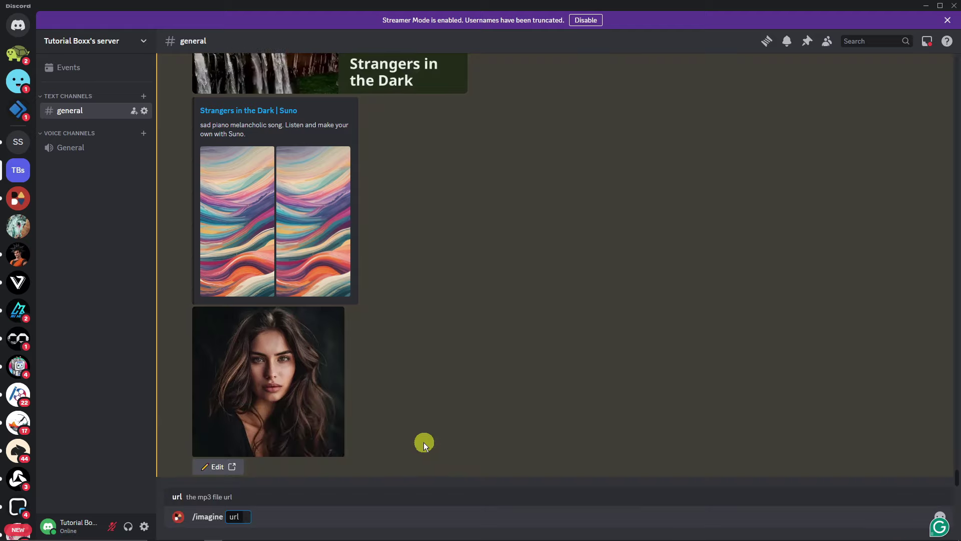
# Step: Copy the Suno song link from Notepad into the /imagine url option
pyautogui.click(246, 519)
pyautogui.moveTo(351, 539)
pyautogui.click(380, 534)
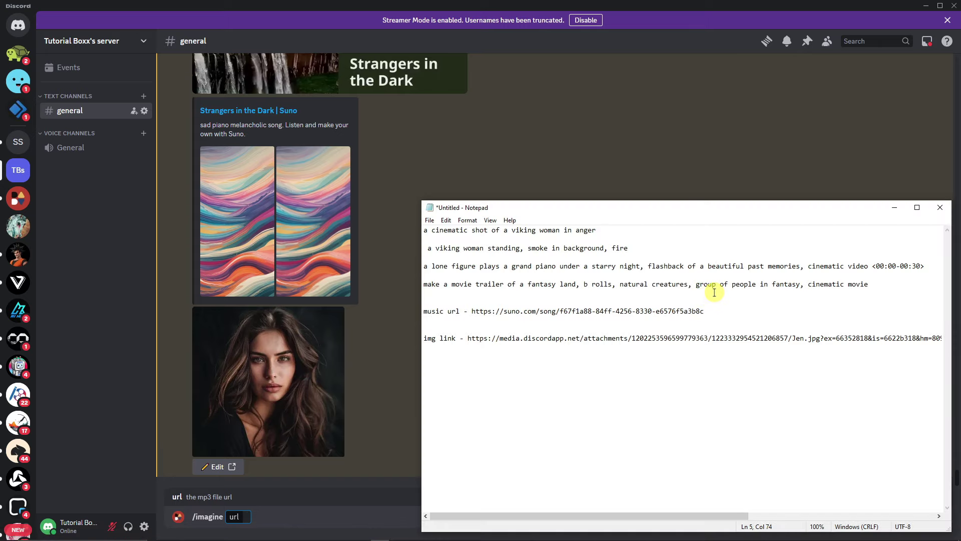
pyautogui.doubleClick(494, 313)
pyautogui.click(467, 311)
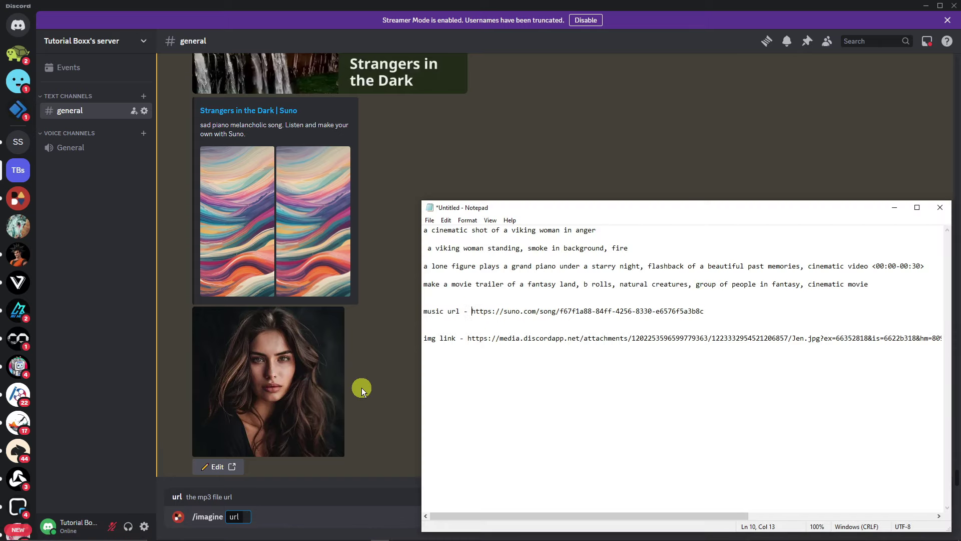
pyautogui.moveTo(472, 309); pyautogui.dragTo(644, 309)
pyautogui.moveTo(702, 311); pyautogui.dragTo(479, 310)
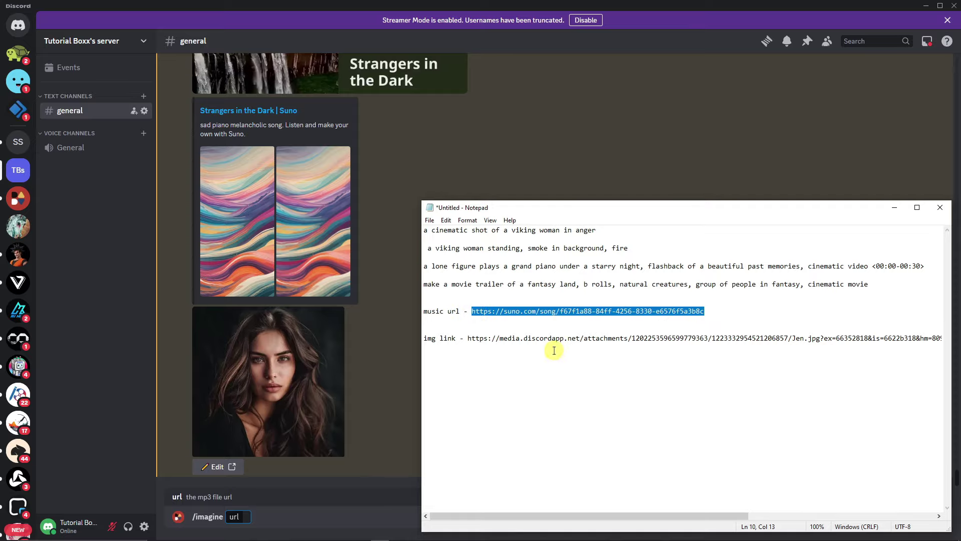
pyautogui.click(247, 516)
pyautogui.hotkey('ctrl', 'v')
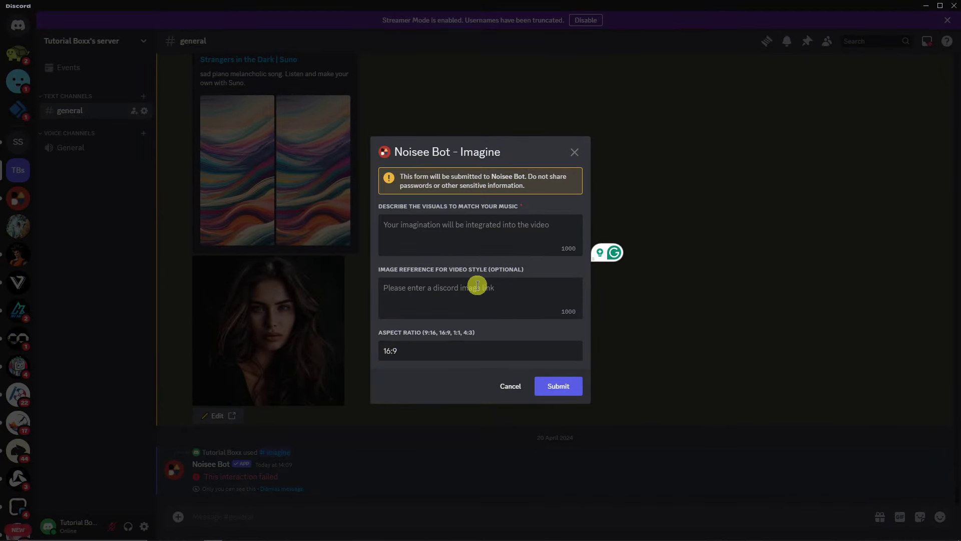
# Step: Paste the grand piano prompt line from Notepad into the Describe the visuals box
pyautogui.click(478, 350)
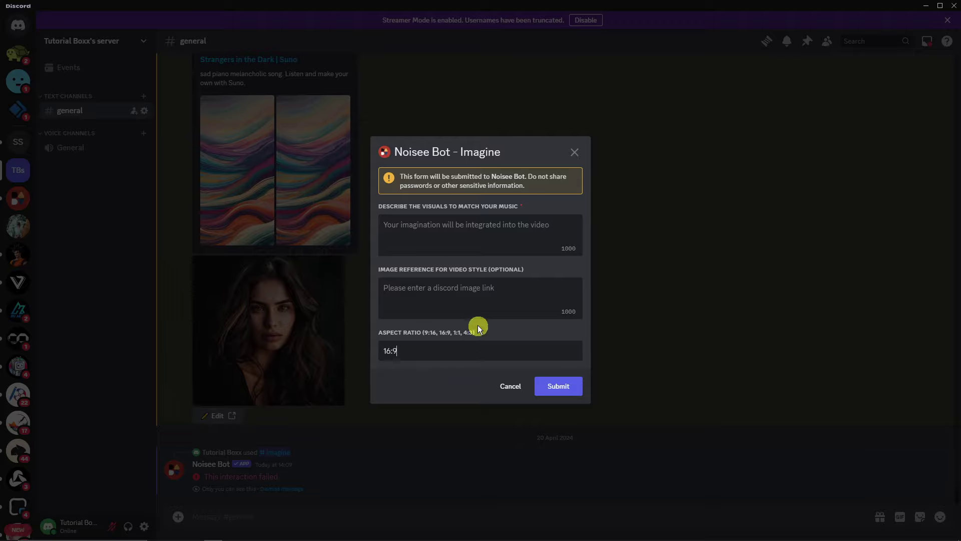
pyautogui.click(443, 229)
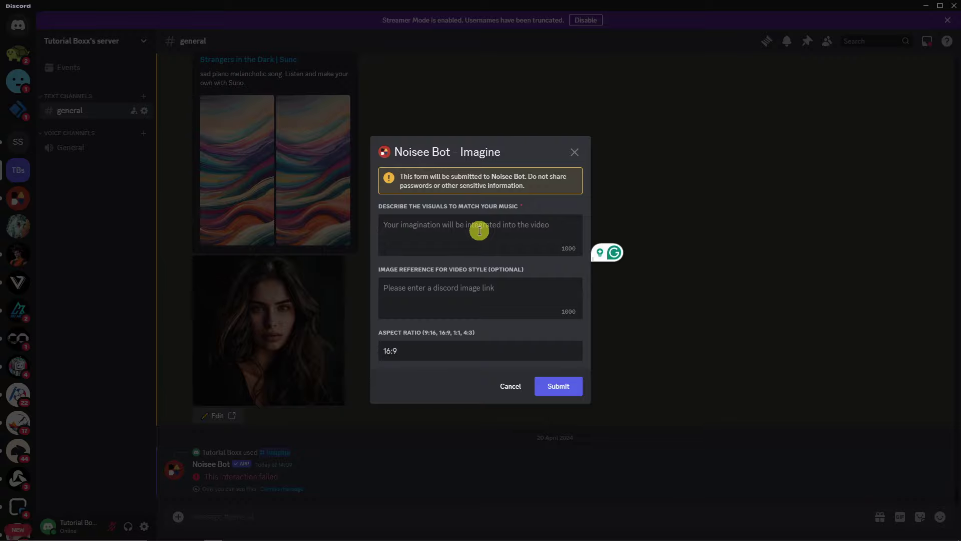
pyautogui.click(380, 533)
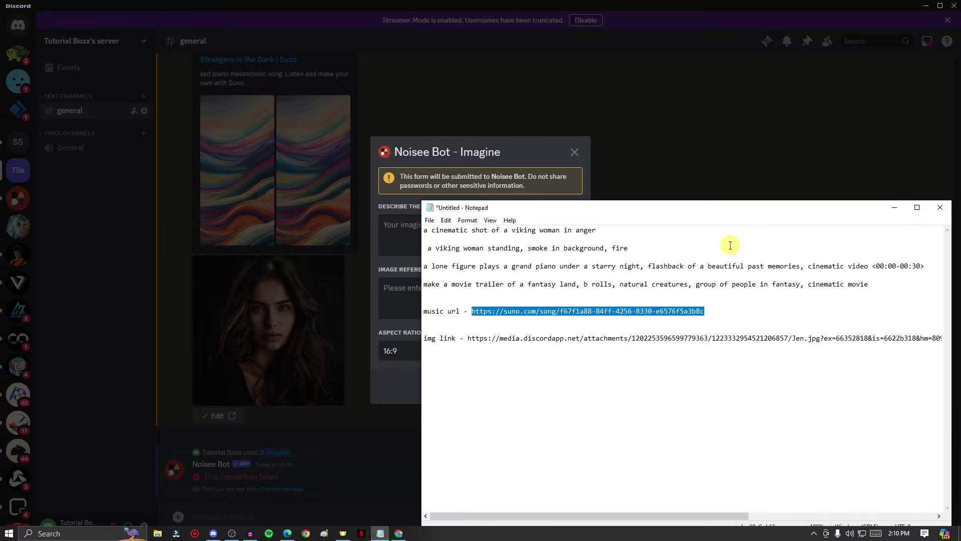
pyautogui.click(693, 257)
pyautogui.moveTo(425, 267); pyautogui.dragTo(931, 266)
pyautogui.click(895, 208)
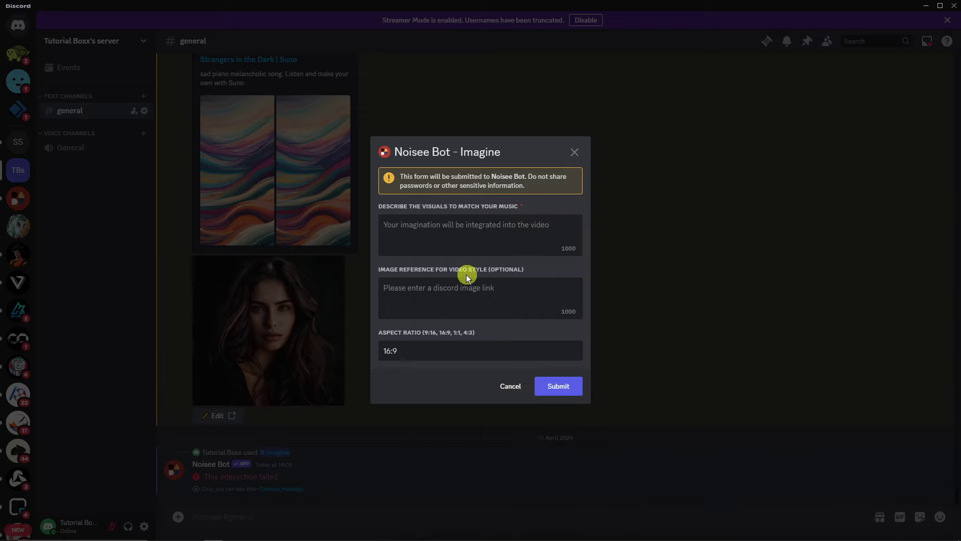
pyautogui.click(444, 236)
pyautogui.hotkey('ctrl', 'v')
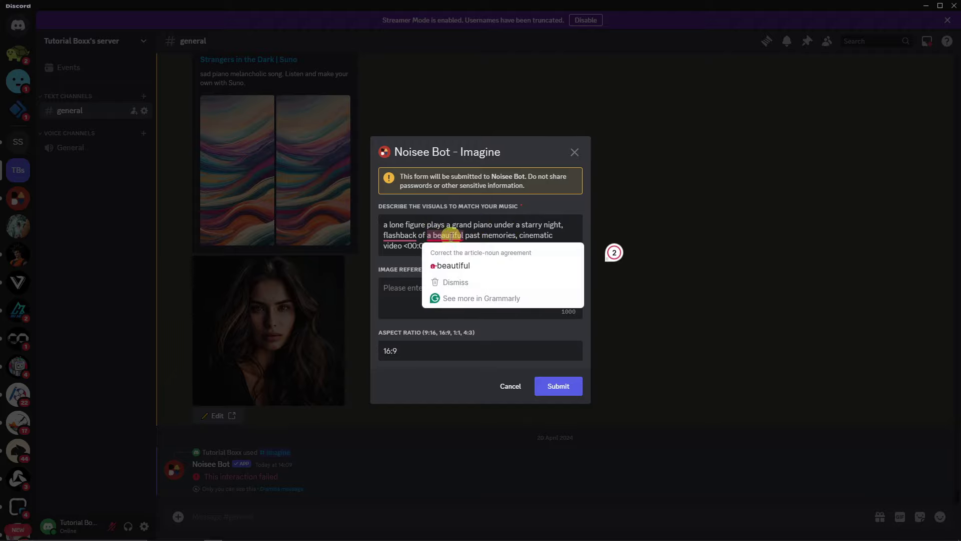
# Step: Check the pasted description ends with the <00:00-00:30> timing tag
pyautogui.moveTo(554, 233); pyautogui.dragTo(512, 234)
pyautogui.moveTo(403, 247); pyautogui.dragTo(382, 224)
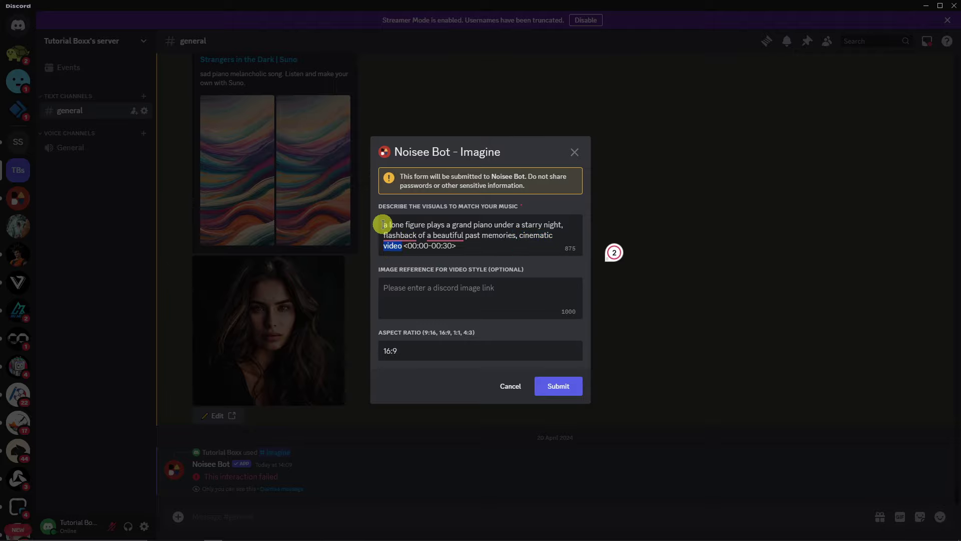
pyautogui.moveTo(403, 242)
pyautogui.click(473, 224)
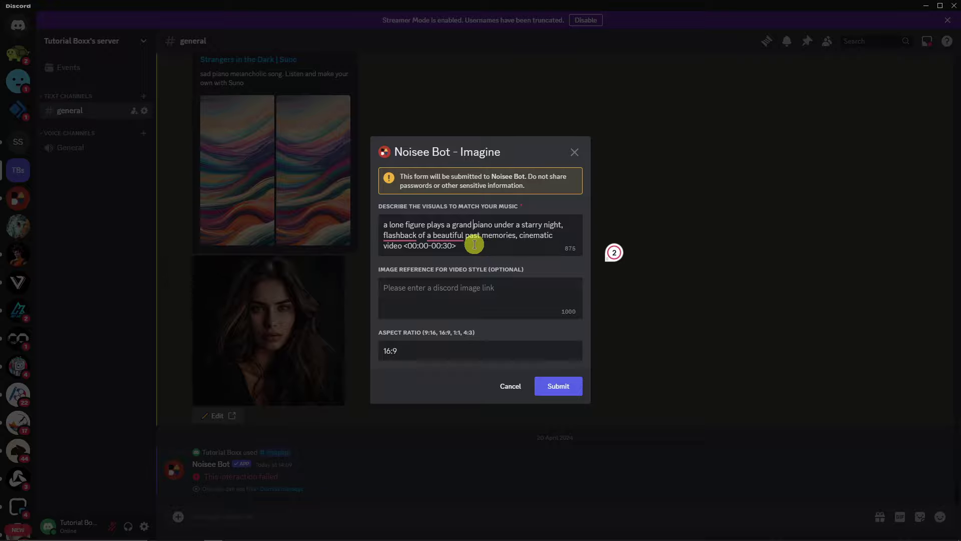
pyautogui.moveTo(458, 246); pyautogui.dragTo(404, 246)
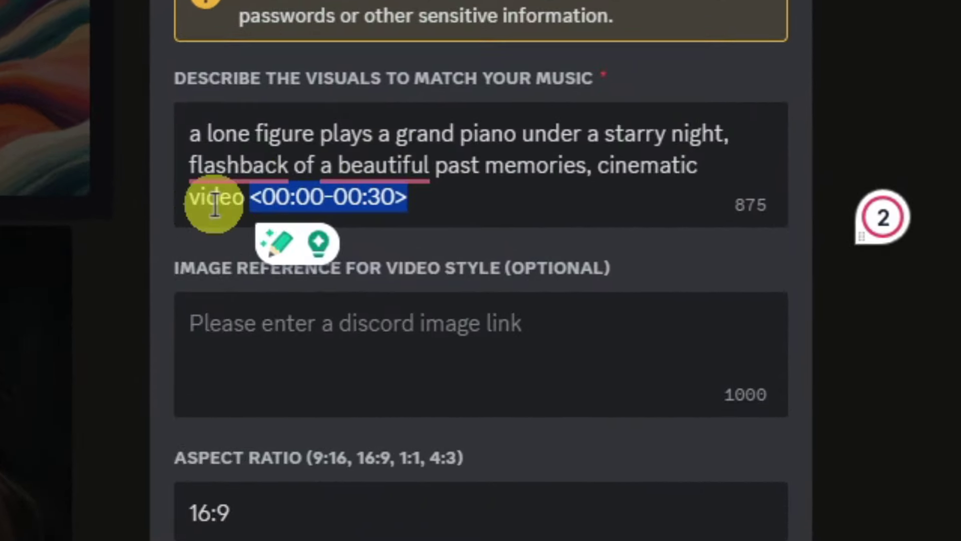
pyautogui.click(445, 220)
pyautogui.moveTo(263, 206); pyautogui.dragTo(375, 202)
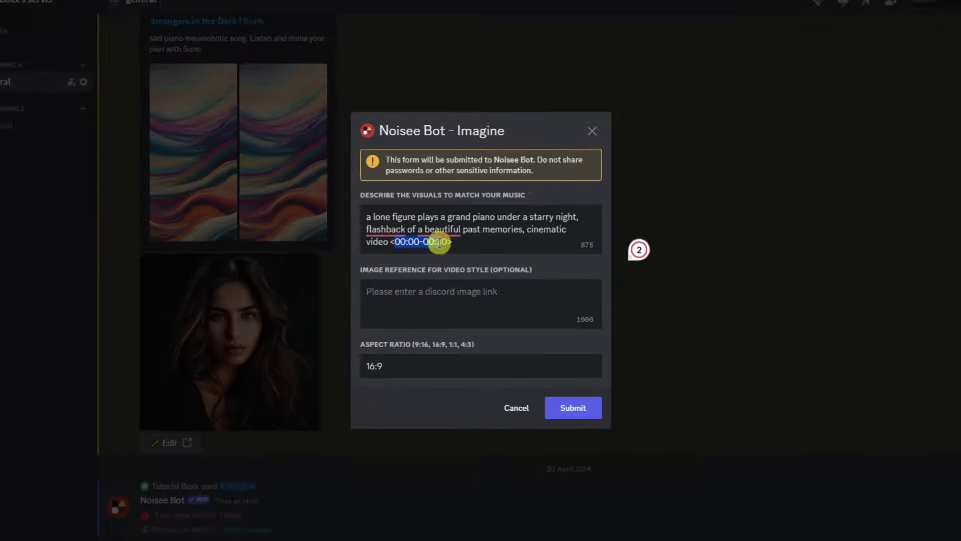
pyautogui.click(492, 243)
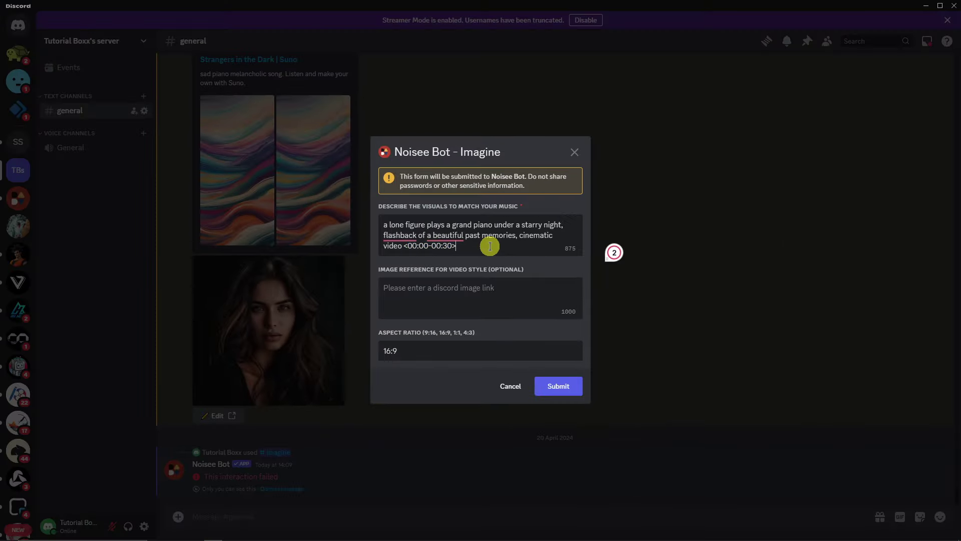
pyautogui.moveTo(465, 247)
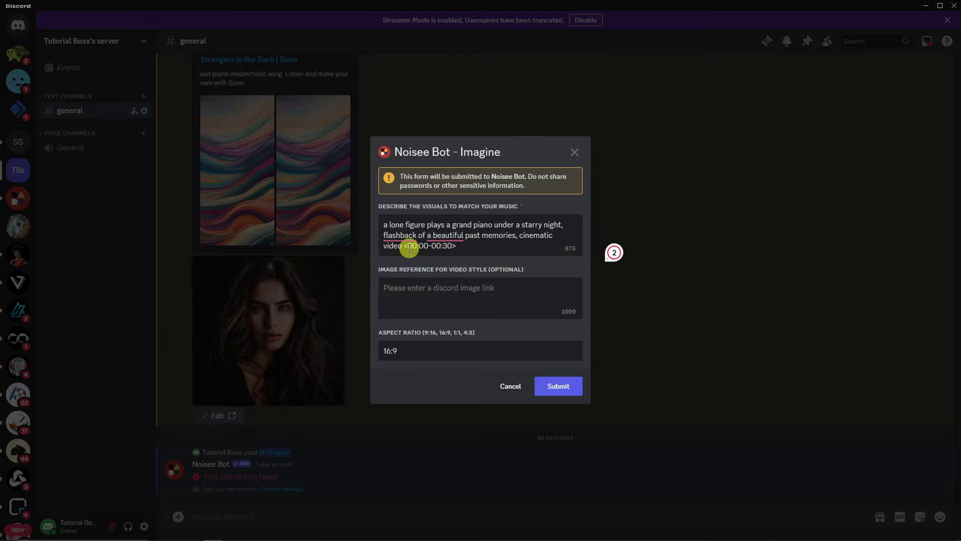
pyautogui.moveTo(410, 249); pyautogui.dragTo(451, 246)
pyautogui.click(498, 241)
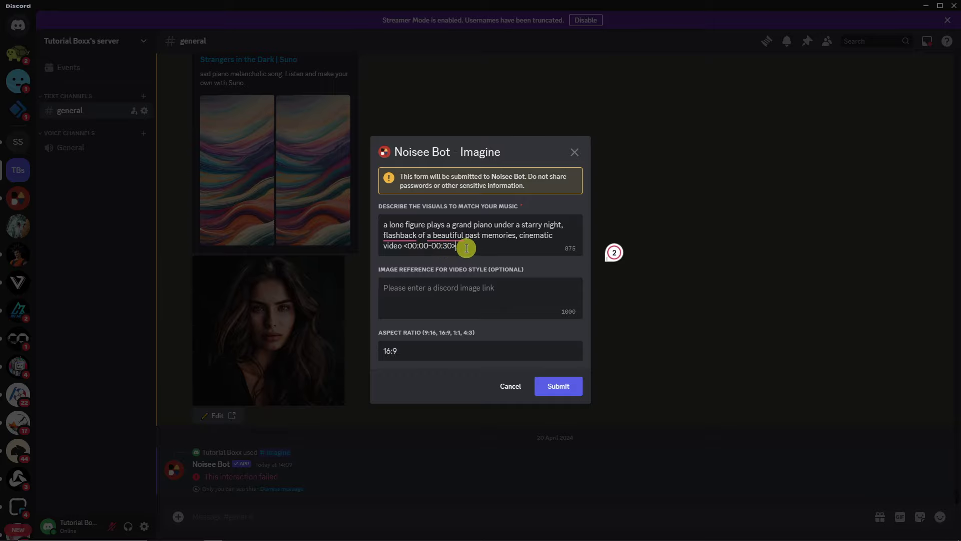
pyautogui.doubleClick(447, 246)
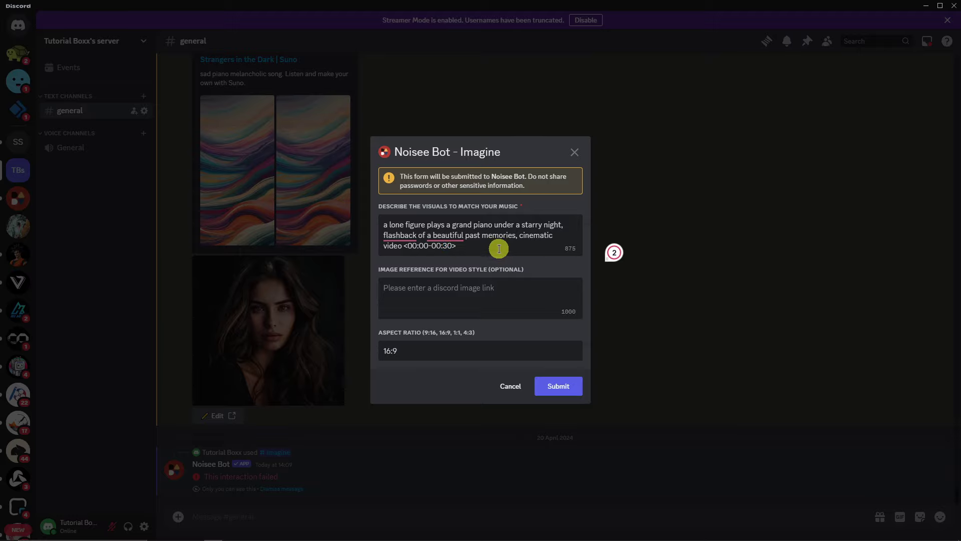
pyautogui.click(498, 296)
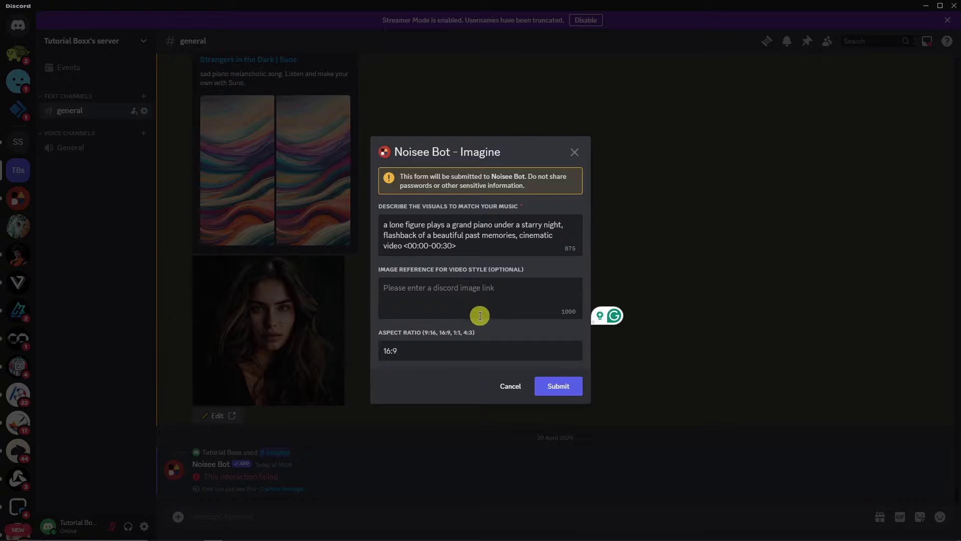
# Step: Copy the img link URL from the Notepad notes
pyautogui.click(388, 531)
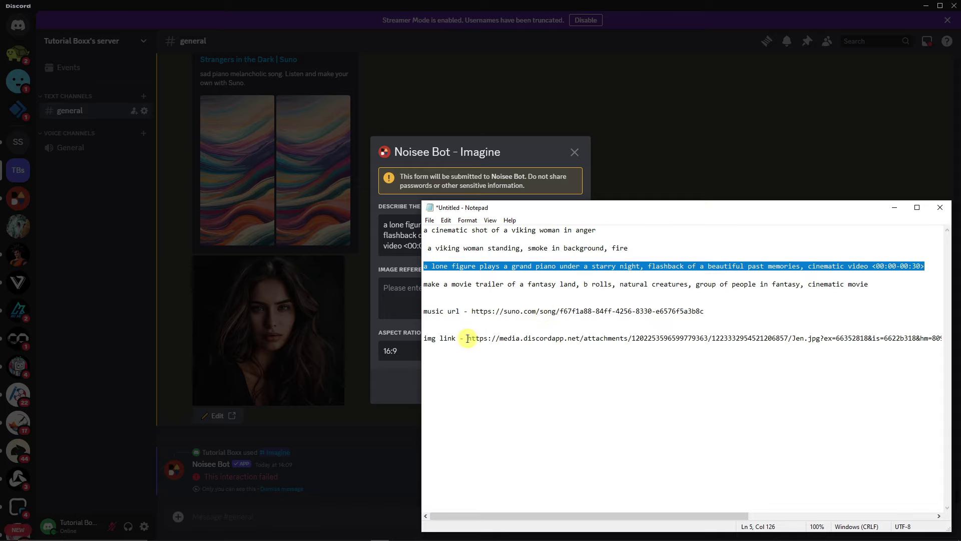
pyautogui.moveTo(467, 338); pyautogui.dragTo(954, 339)
pyautogui.click(755, 337)
pyautogui.rightClick(759, 334)
pyautogui.click(710, 343)
pyautogui.click(489, 356)
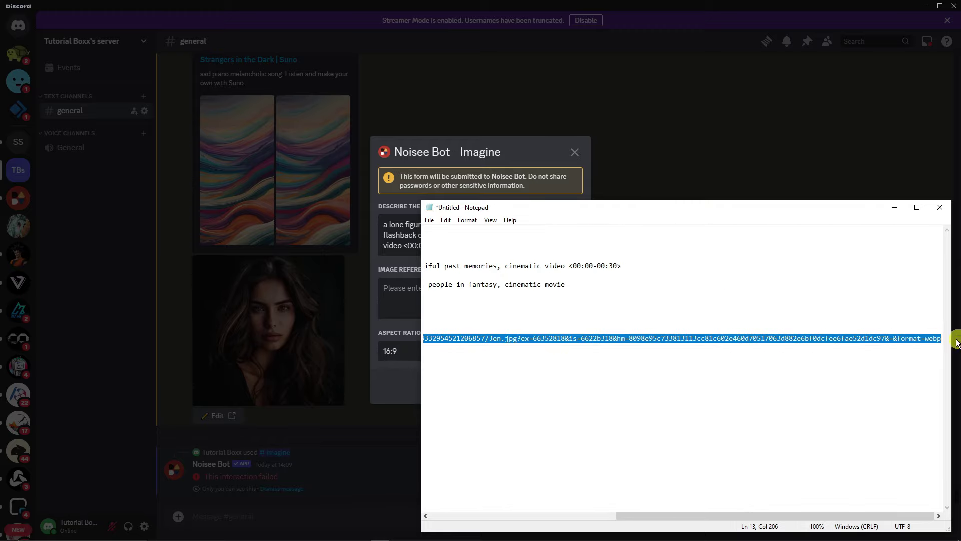
pyautogui.hotkey('alt', 'Tab')
# Step: Paste the Jen.jpg image link into the Image Reference field
pyautogui.click(466, 292)
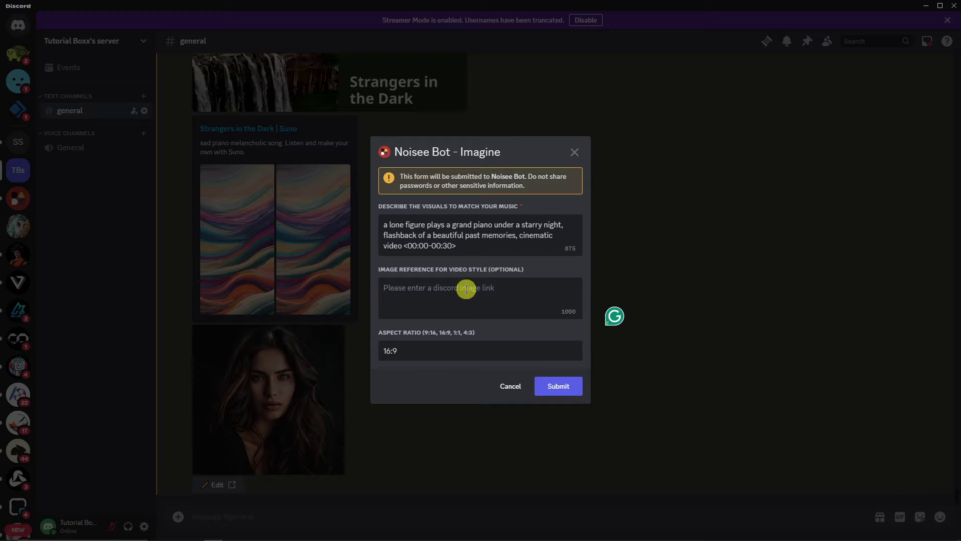
pyautogui.rightClick(469, 292)
pyautogui.click(483, 339)
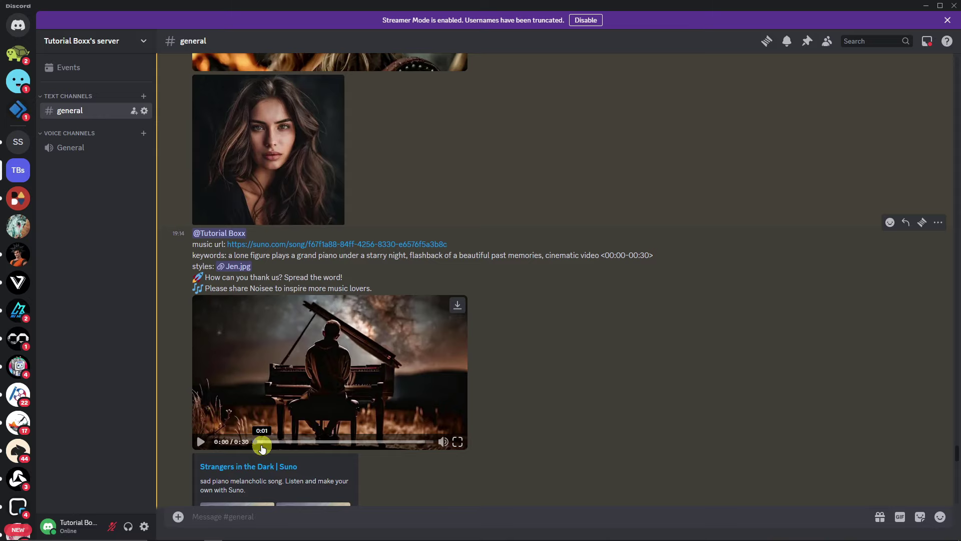
pyautogui.moveTo(269, 536)
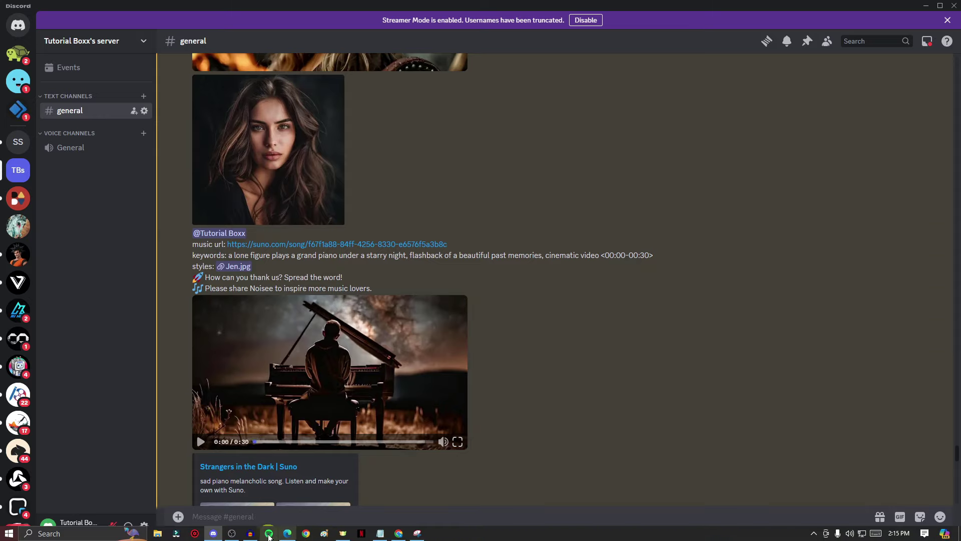
pyautogui.click(232, 535)
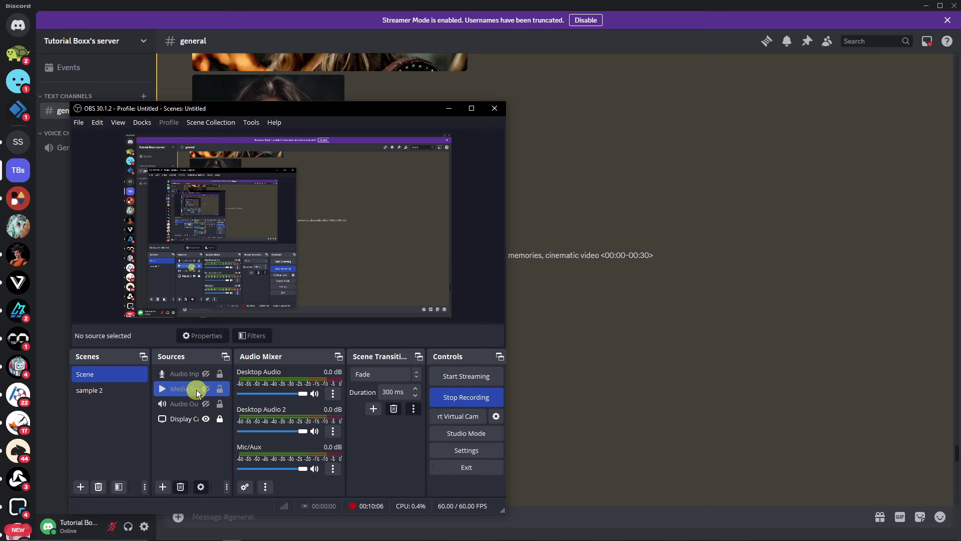
pyautogui.click(449, 108)
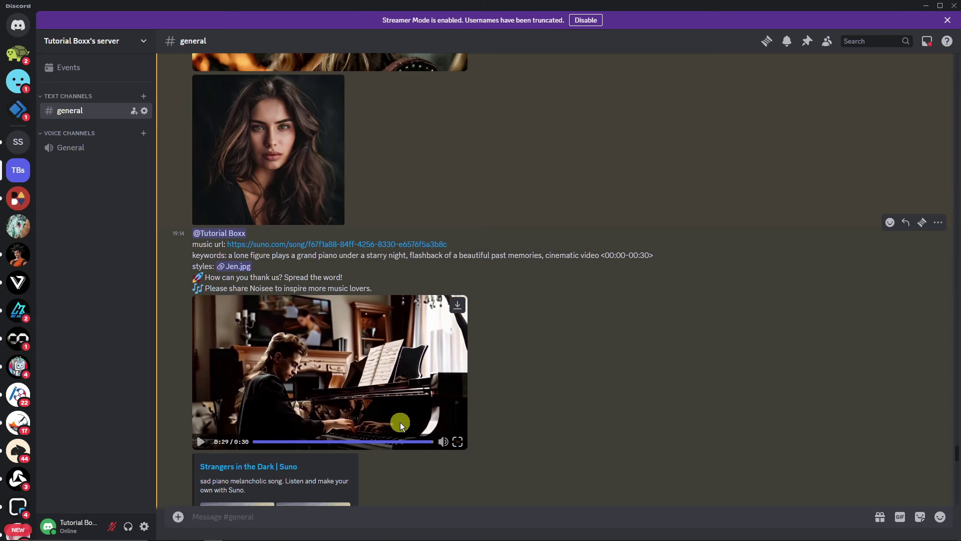
pyautogui.click(367, 442)
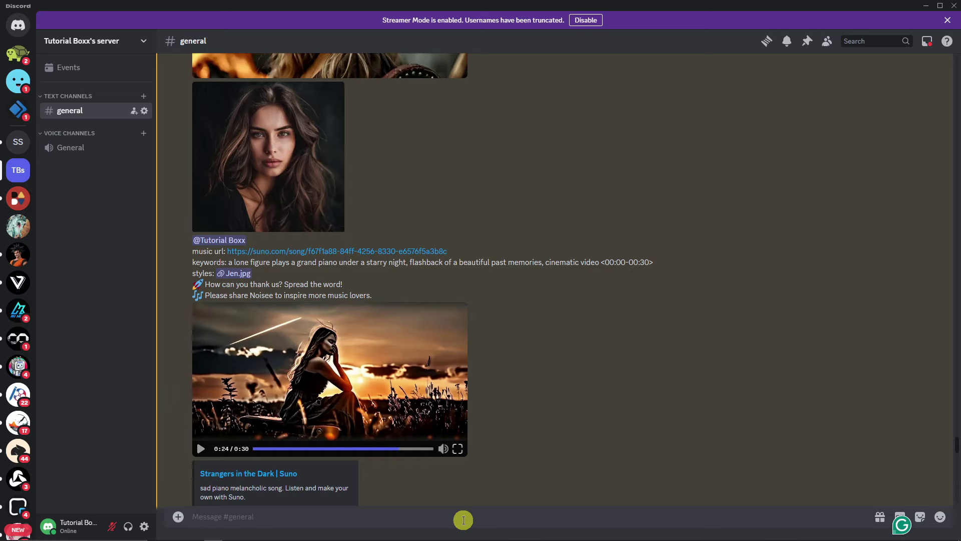
# Step: Run Noisee Bot's /imagine with the Suno music URL copied from Notepad
pyautogui.write('/')
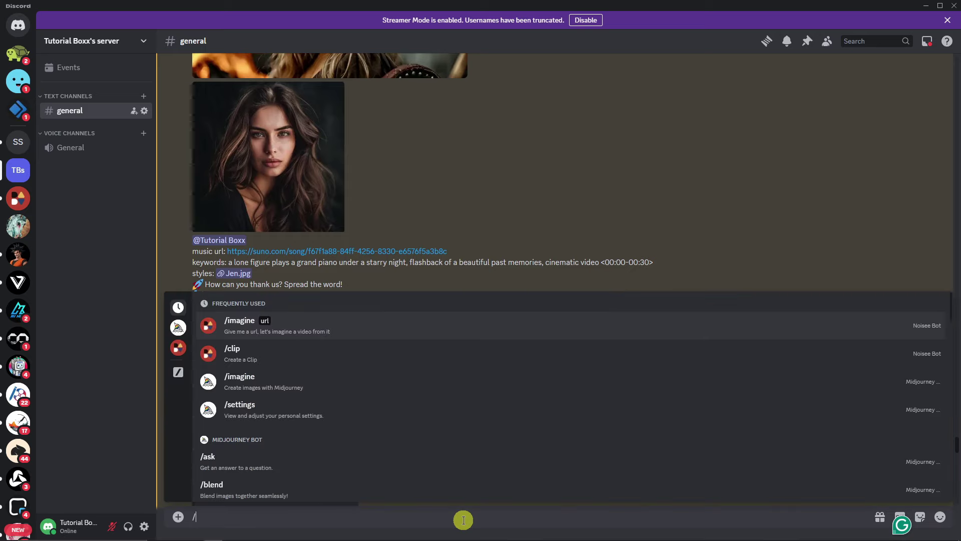
pyautogui.click(262, 328)
pyautogui.click(415, 533)
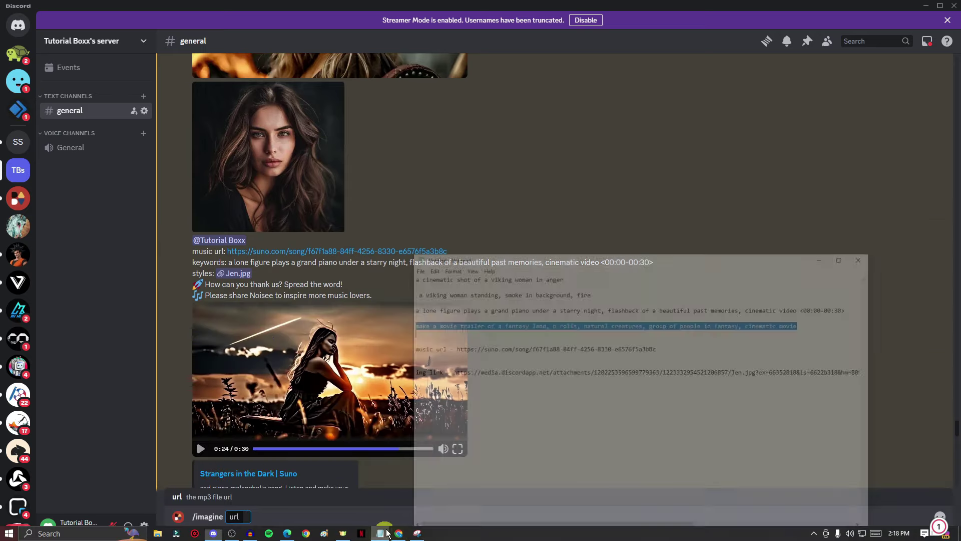
pyautogui.moveTo(472, 311); pyautogui.dragTo(707, 313)
pyautogui.hotkey('ctrl', 'c')
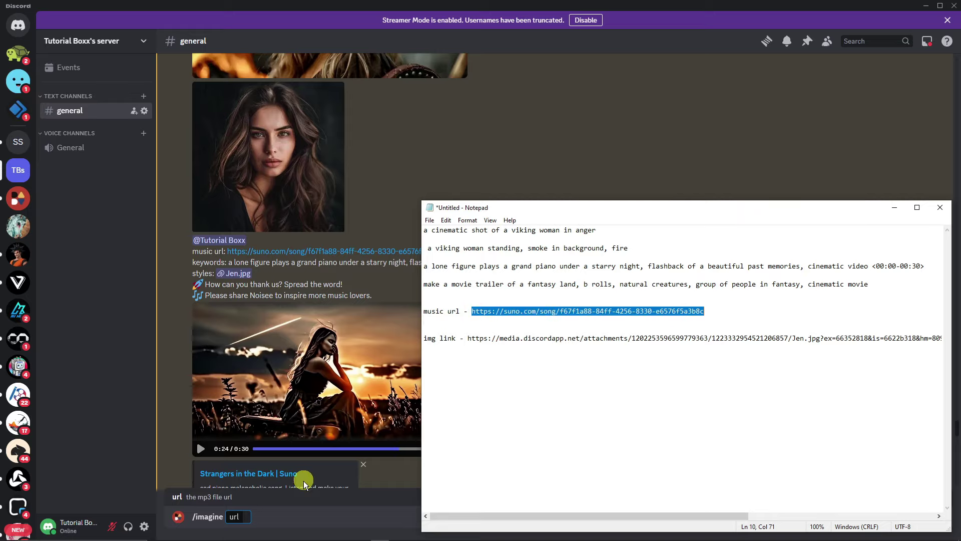
pyautogui.click(248, 516)
pyautogui.hotkey('ctrl', 'v')
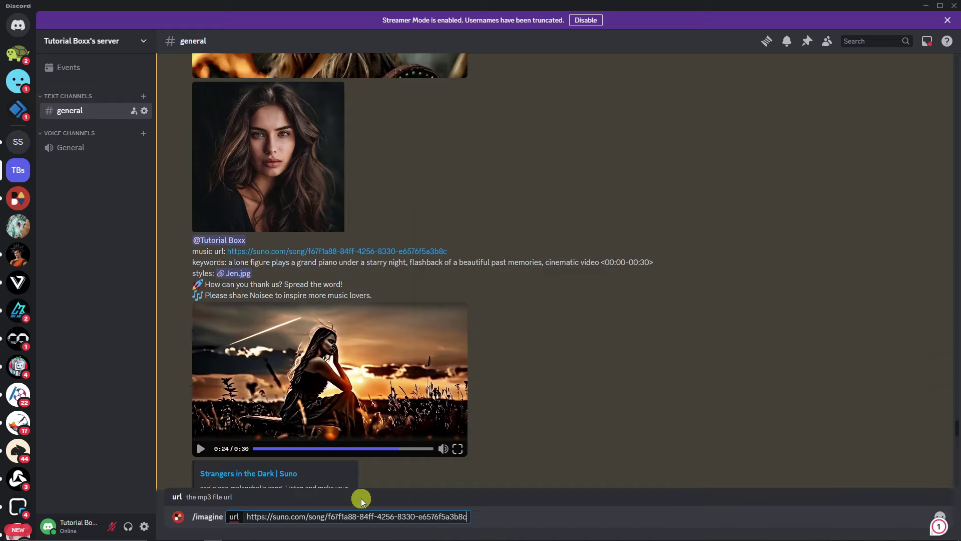
pyautogui.press('Return')
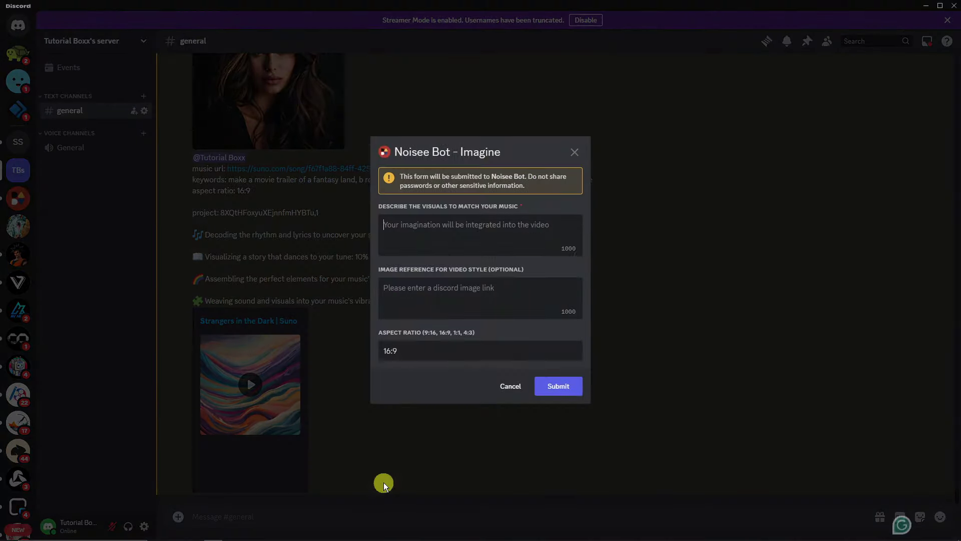
# Step: Paste the fantasy-land movie trailer prompt as the visuals description
pyautogui.click(388, 534)
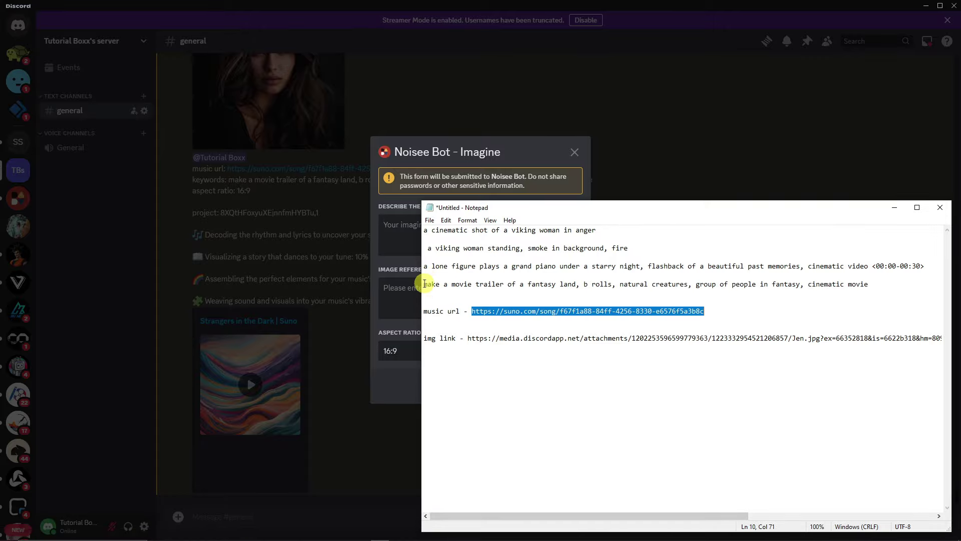
pyautogui.moveTo(424, 283); pyautogui.dragTo(856, 286)
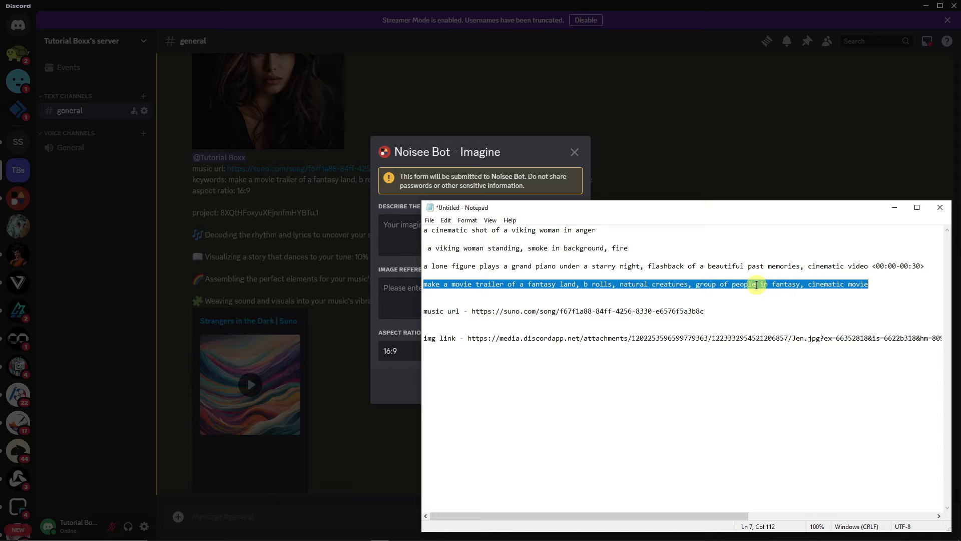
pyautogui.rightClick(757, 284)
pyautogui.click(777, 318)
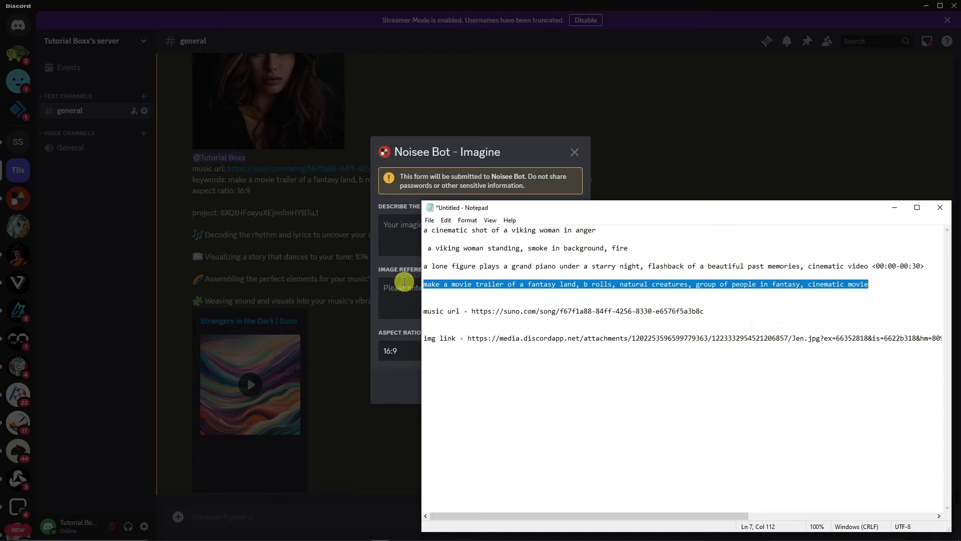
pyautogui.click(409, 239)
pyautogui.hotkey('ctrl', 'v')
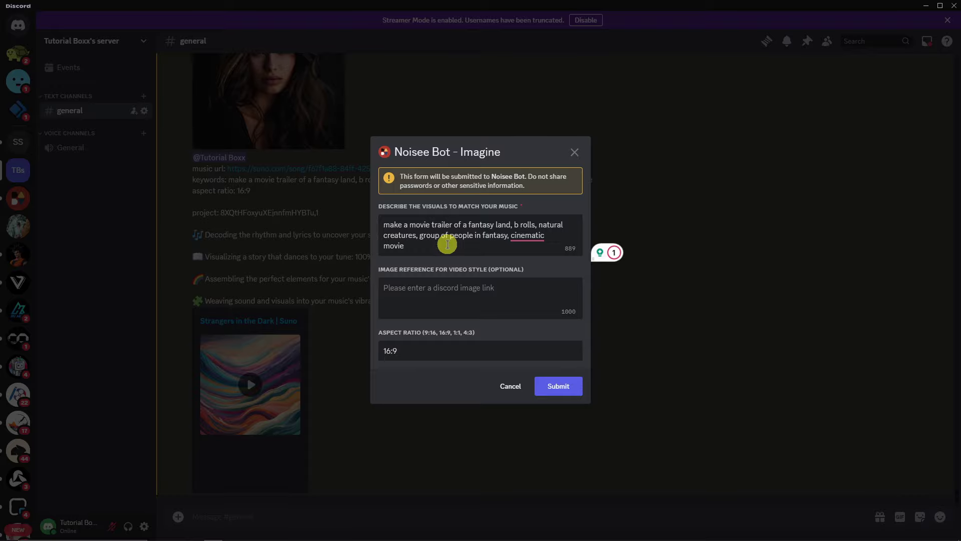
# Step: Paste the Jen.jpg image link into the Image Reference field
pyautogui.moveTo(421, 537)
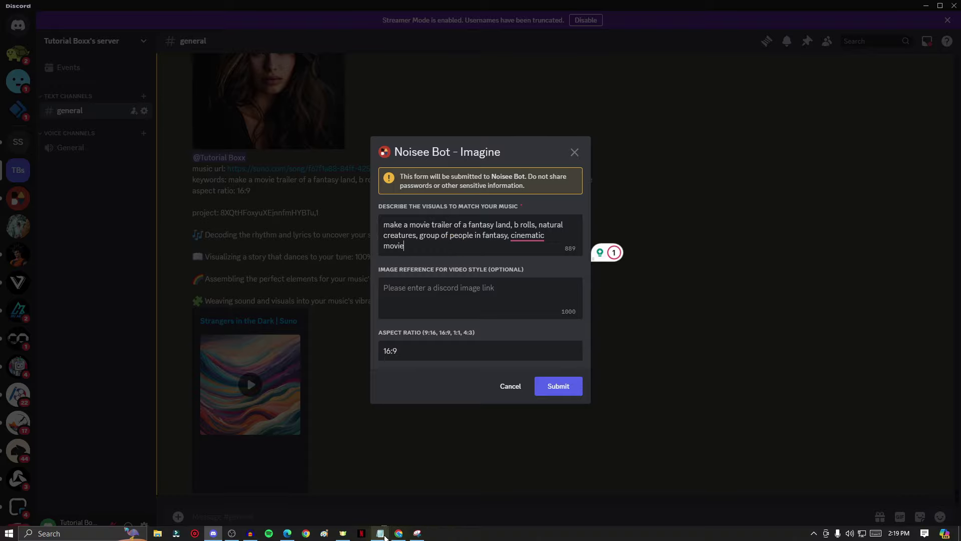
pyautogui.click(382, 534)
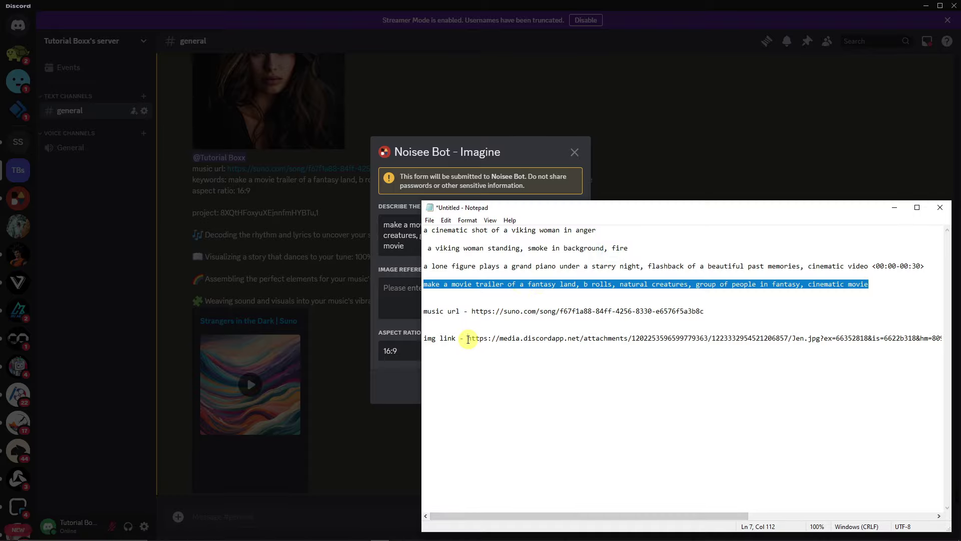
pyautogui.moveTo(468, 339); pyautogui.dragTo(958, 339)
pyautogui.rightClick(803, 341)
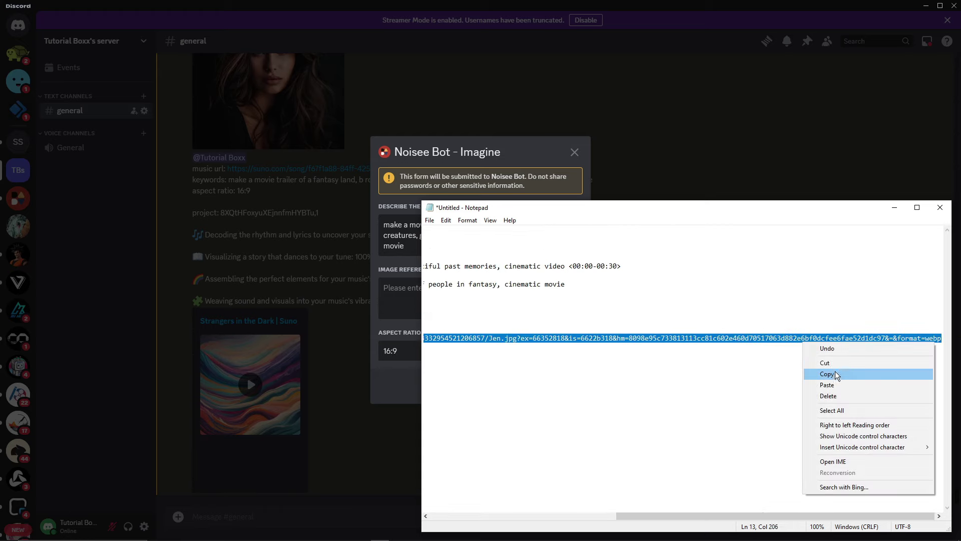
pyautogui.click(833, 374)
pyautogui.click(401, 289)
pyautogui.hotkey('ctrl', 'v')
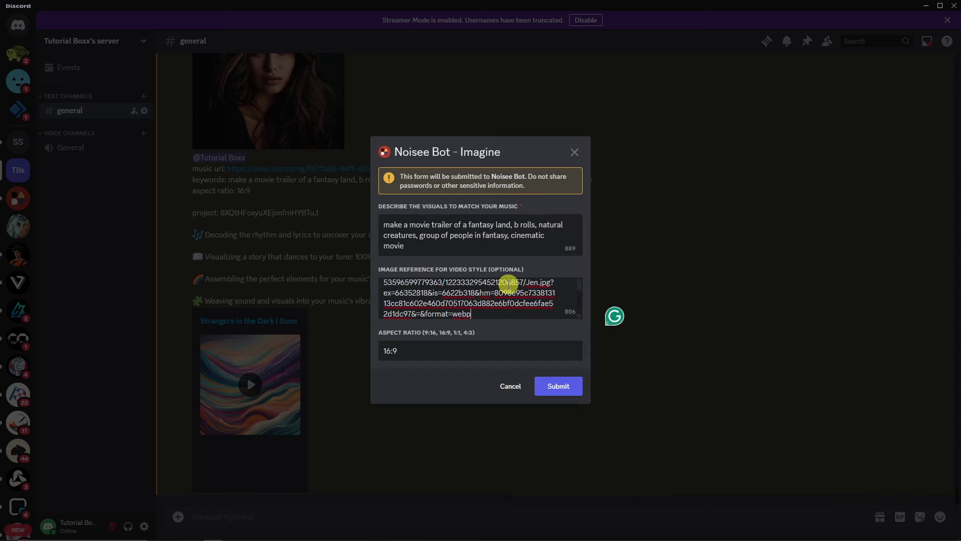
pyautogui.click(415, 242)
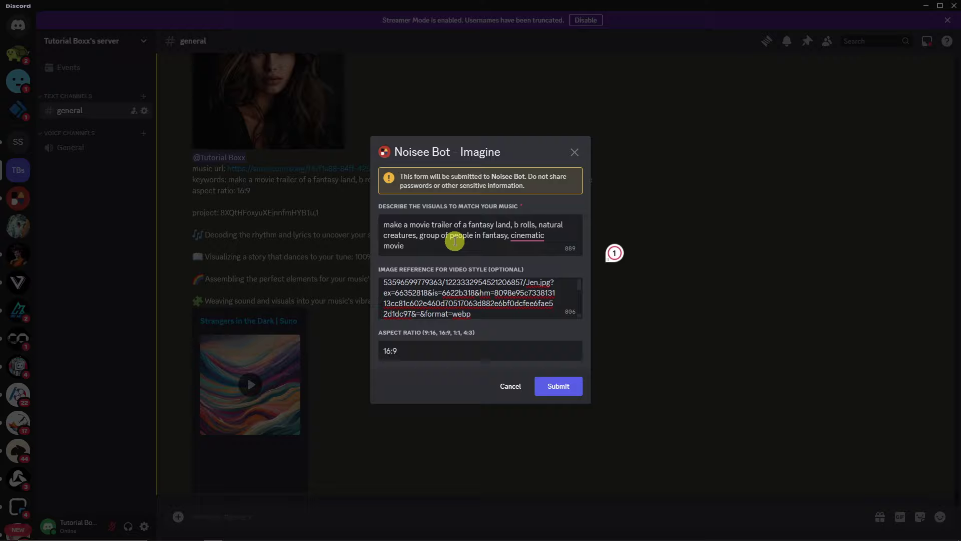
# Step: Submit the trailer form and set the screen recorder to capture audio input
pyautogui.click(554, 386)
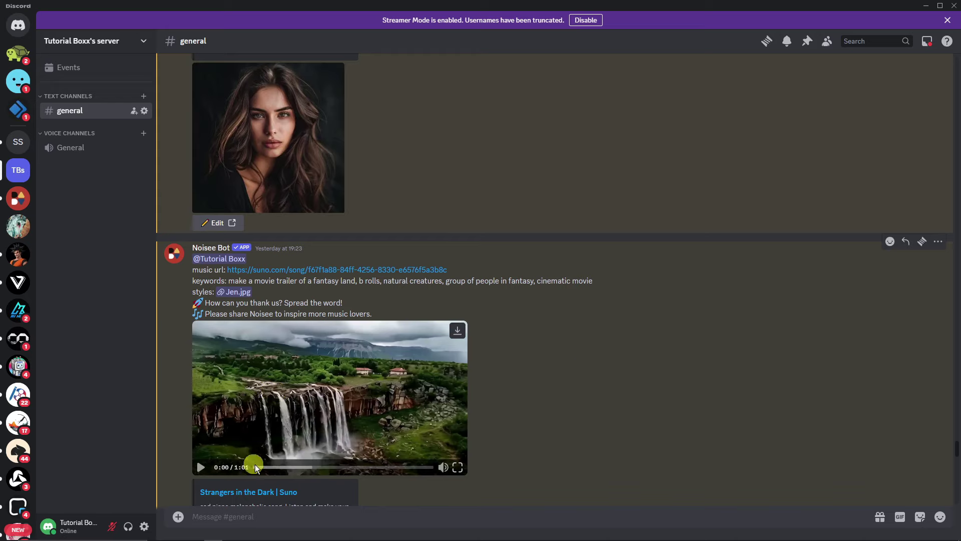
pyautogui.click(232, 533)
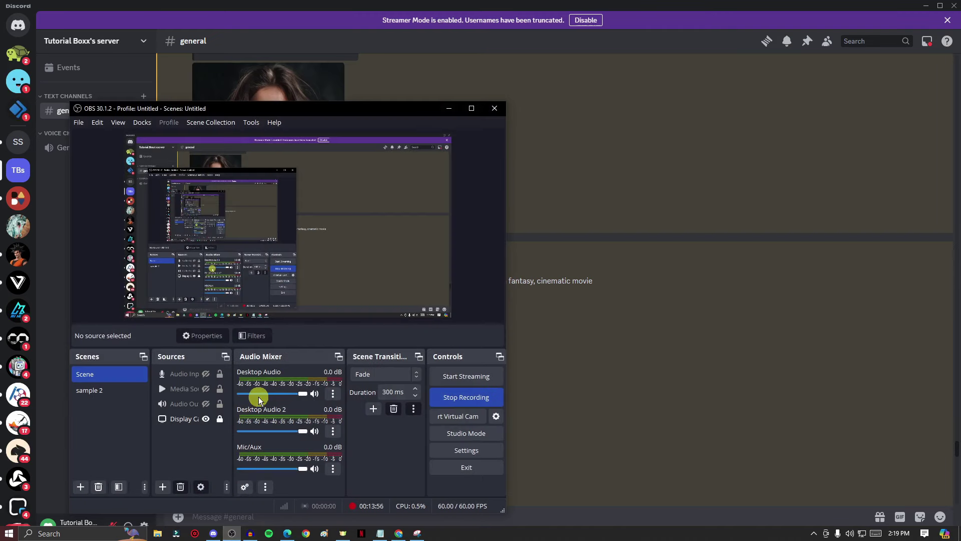
pyautogui.click(221, 371)
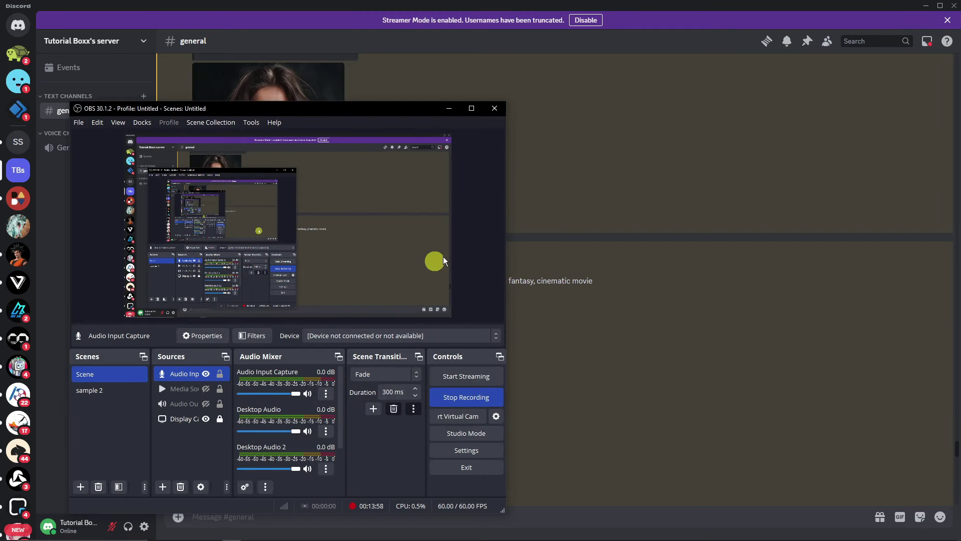
pyautogui.click(449, 108)
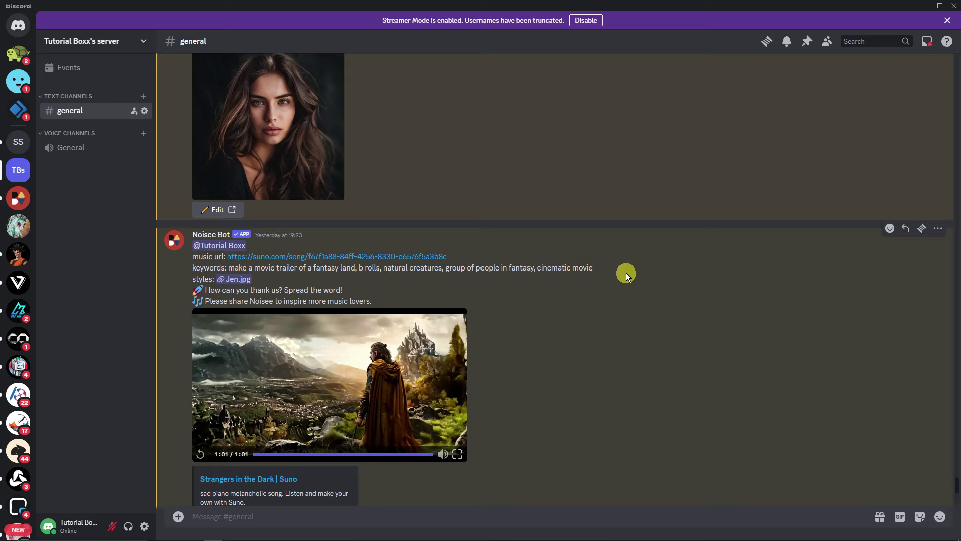
# Step: Scrub the fantasy trailer's seek bar back to 0:40
pyautogui.moveTo(391, 452); pyautogui.dragTo(359, 455)
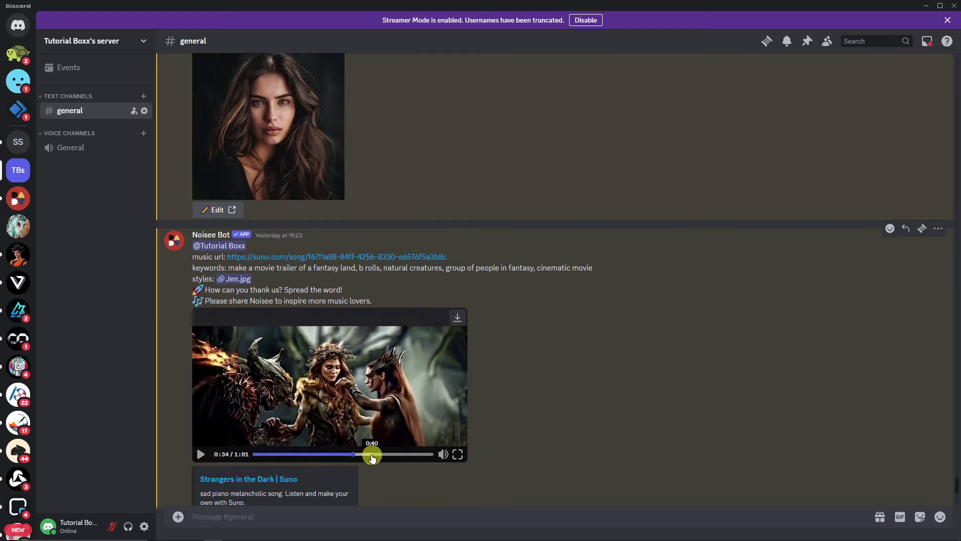
pyautogui.click(372, 454)
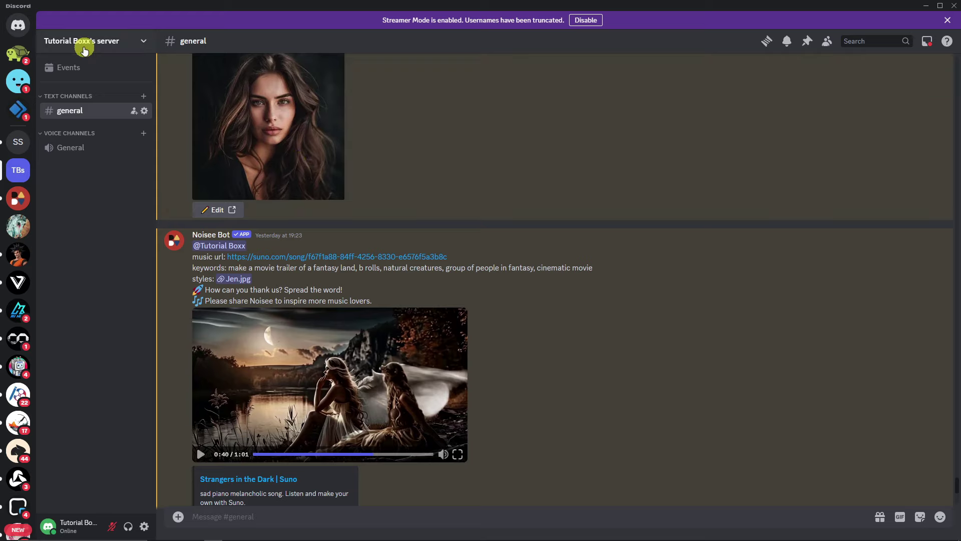
# Step: Open the Noisee server and browse the #generate-mv channel's videos
pyautogui.click(18, 198)
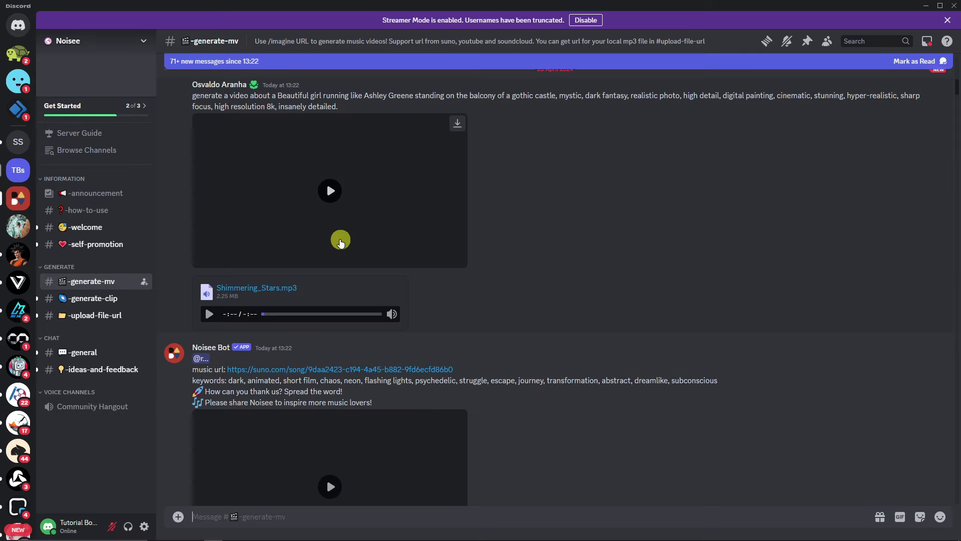
pyautogui.moveTo(109, 282)
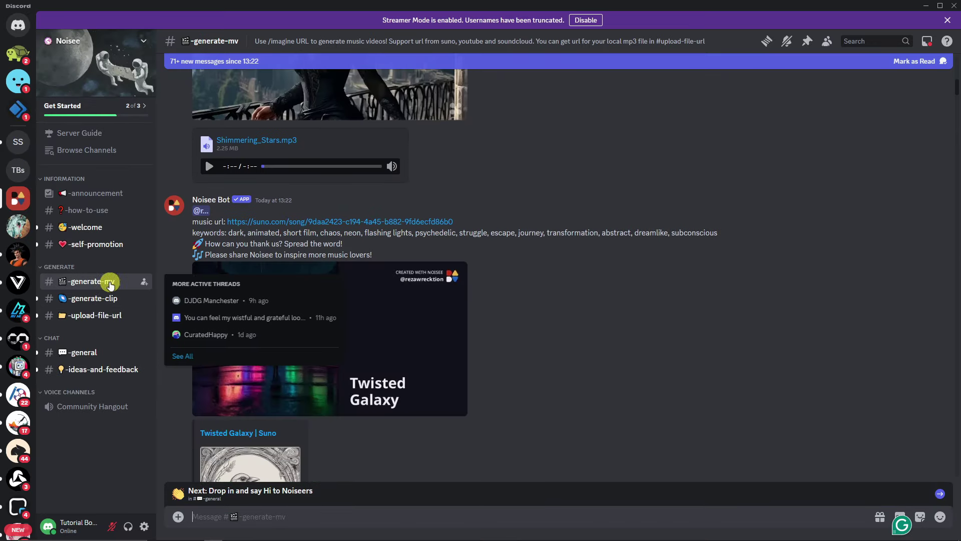
pyautogui.scroll(-15, 548, 348)
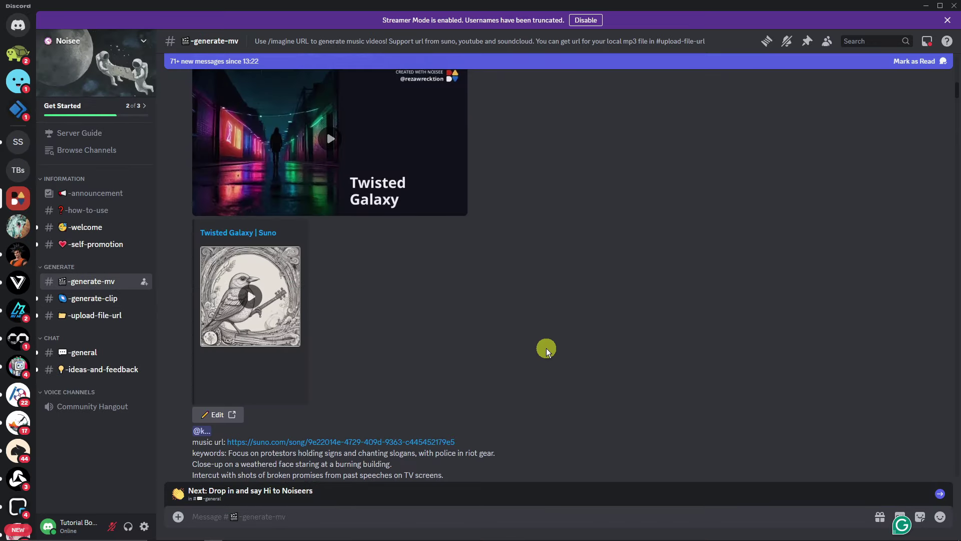
pyautogui.scroll(-10, 541, 308)
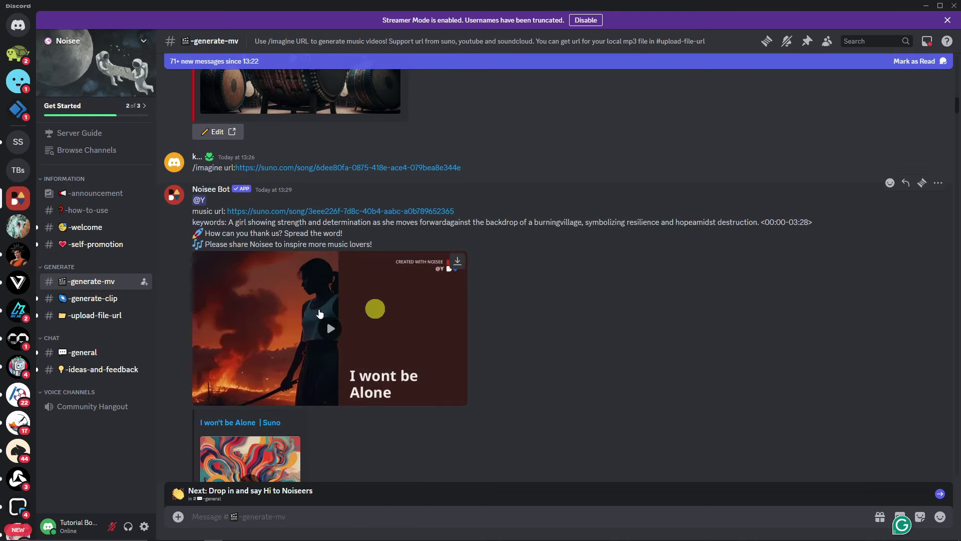
# Step: Switch to #generate-clip and scroll through other users' 9:16 clips
pyautogui.click(109, 305)
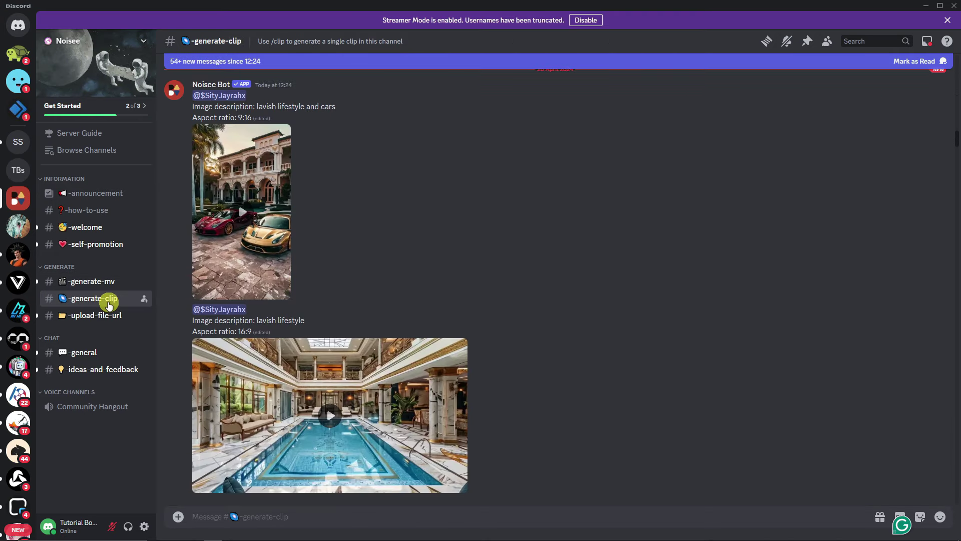
pyautogui.scroll(-15, 583, 300)
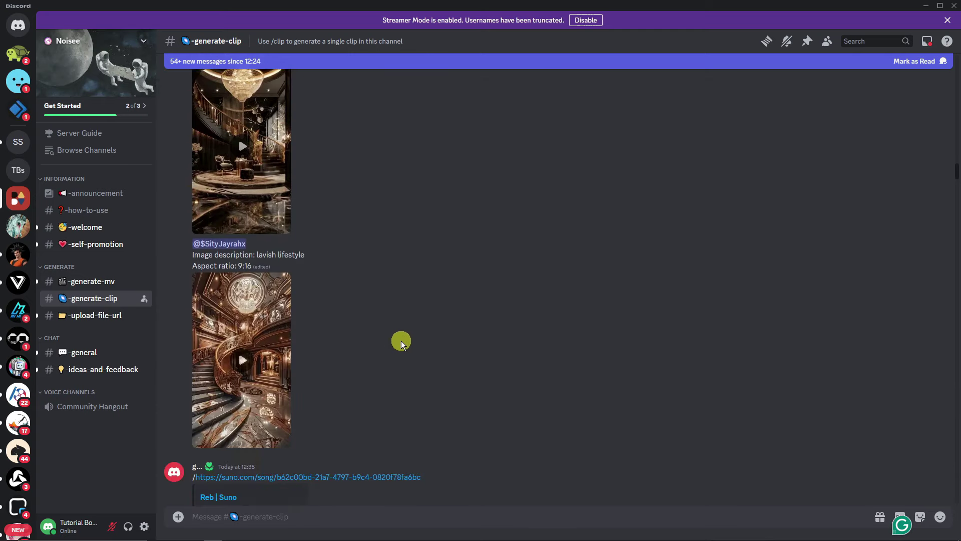
pyautogui.scroll(-5, 401, 342)
pyautogui.moveTo(105, 300)
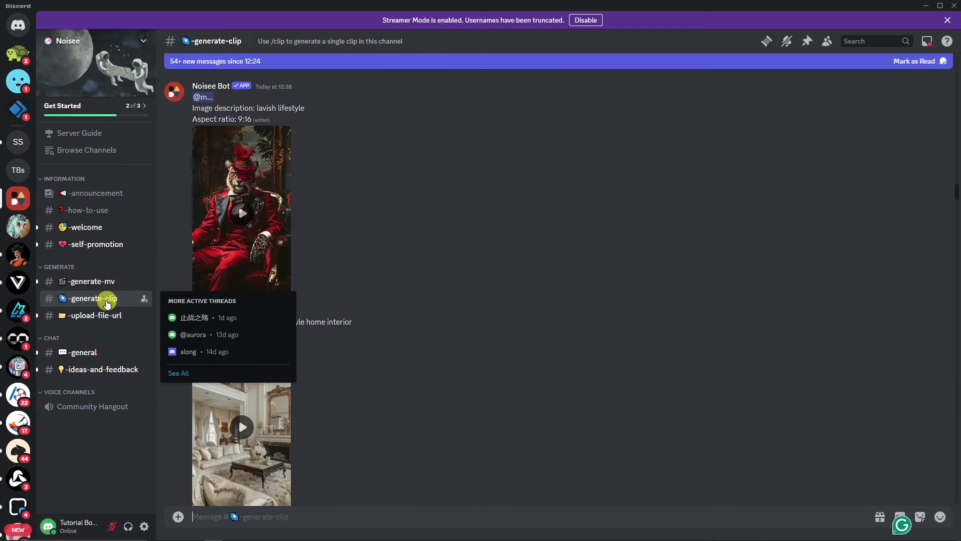
pyautogui.scroll(-10, 429, 301)
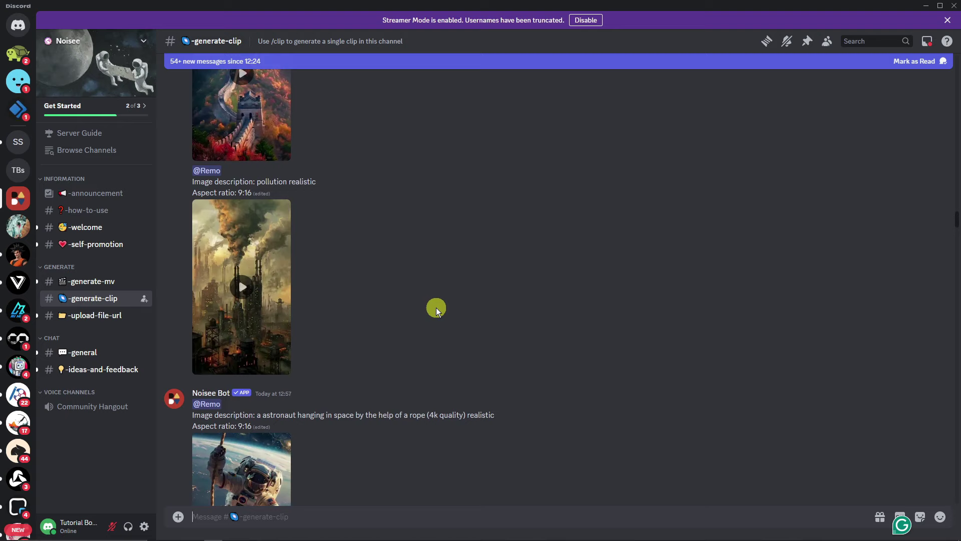
pyautogui.moveTo(137, 292)
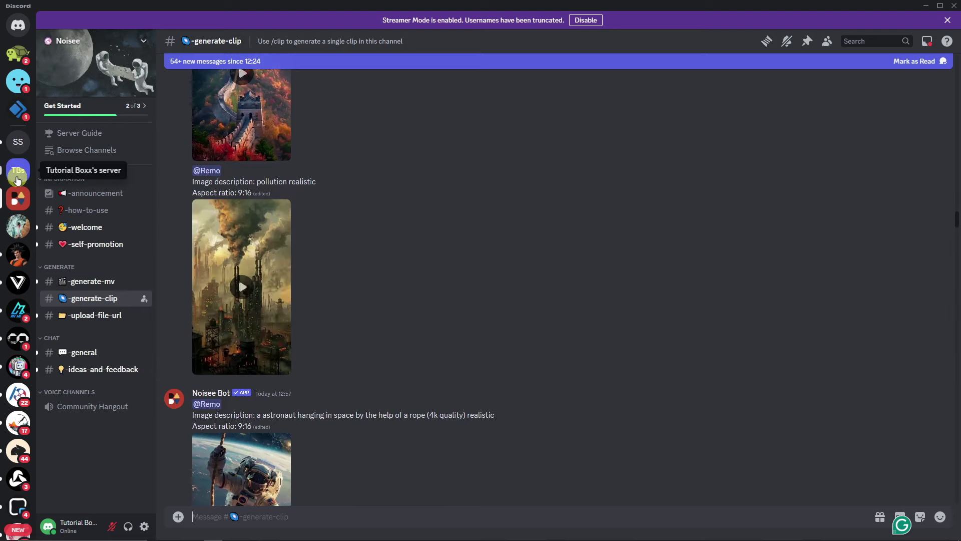
# Step: Back in the tutorial server's general channel, bring up Noisee Bot's /clip form
pyautogui.click(18, 179)
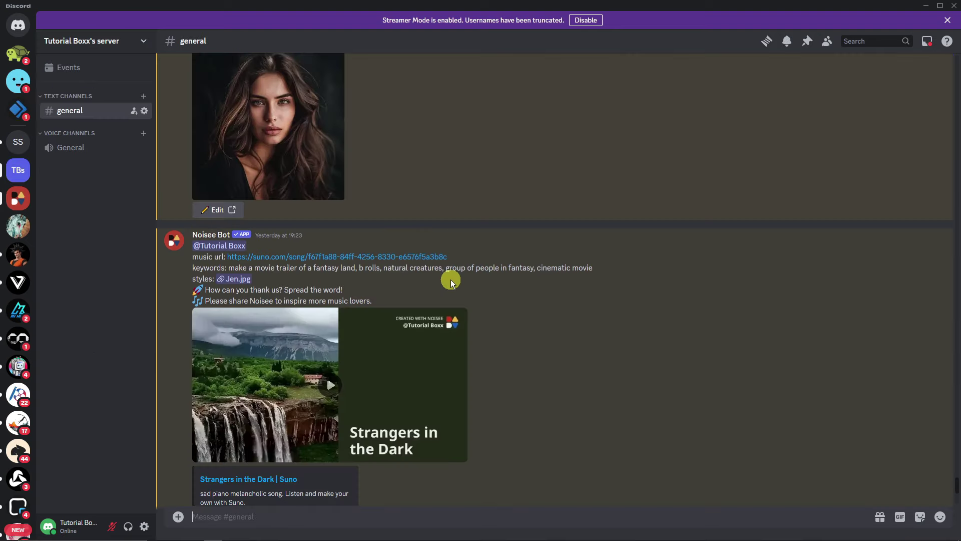
pyautogui.click(476, 515)
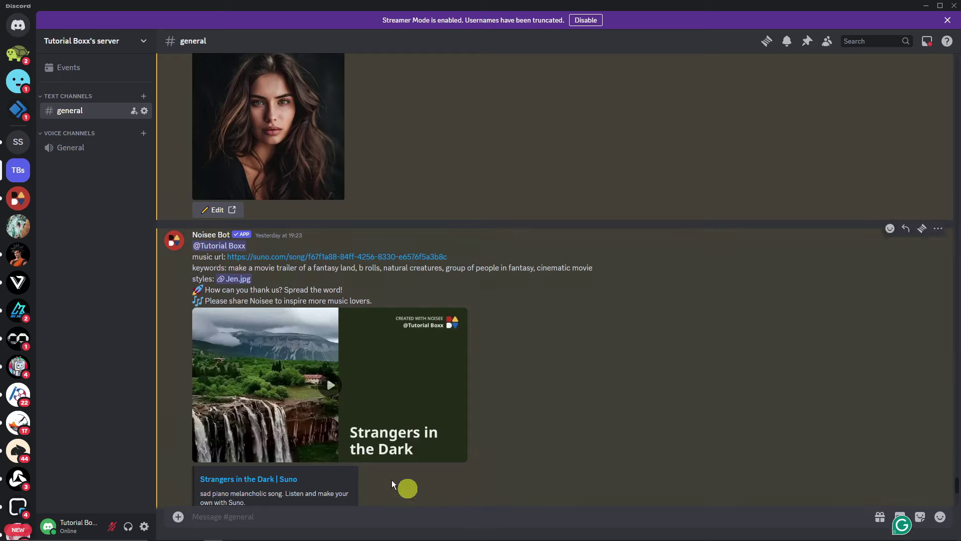
pyautogui.write('/clip')
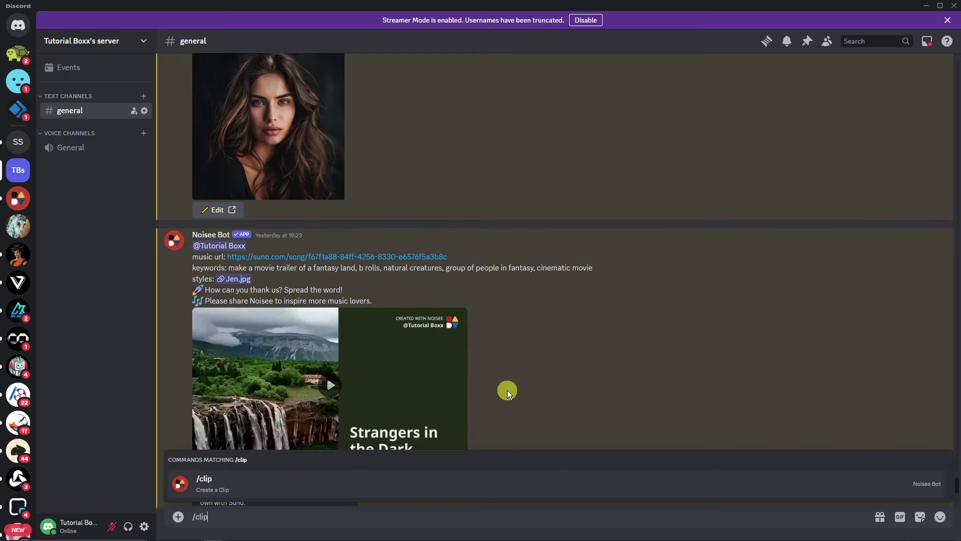
pyautogui.click(253, 487)
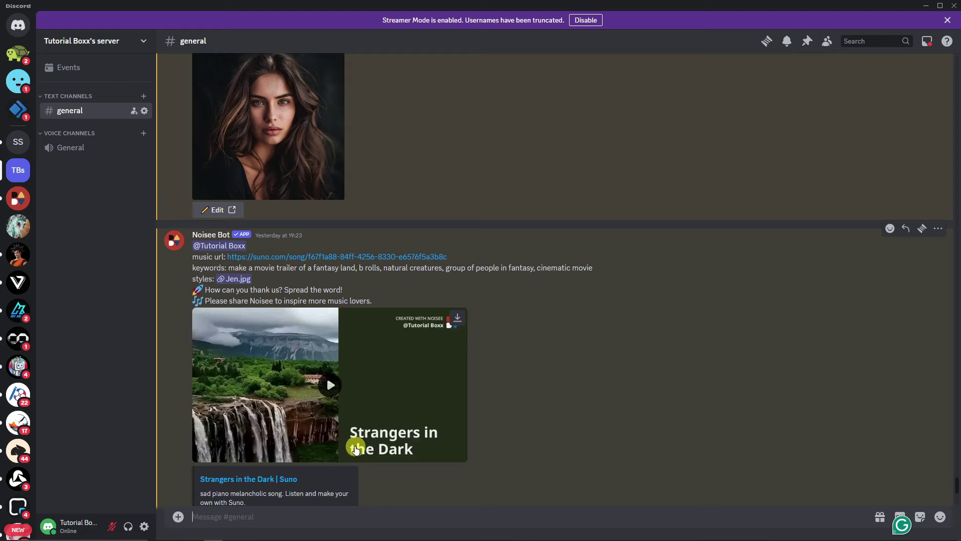
pyautogui.write('/clip')
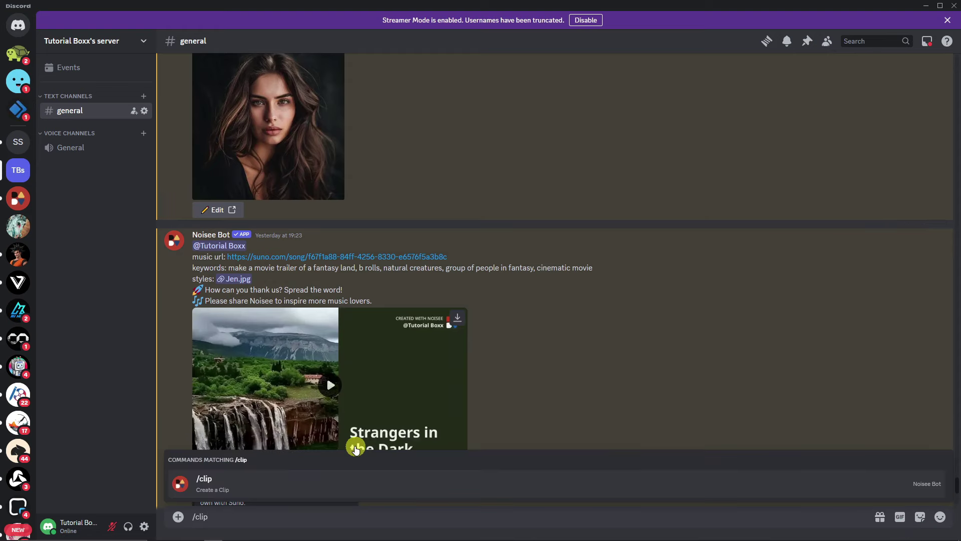
pyautogui.press('Return')
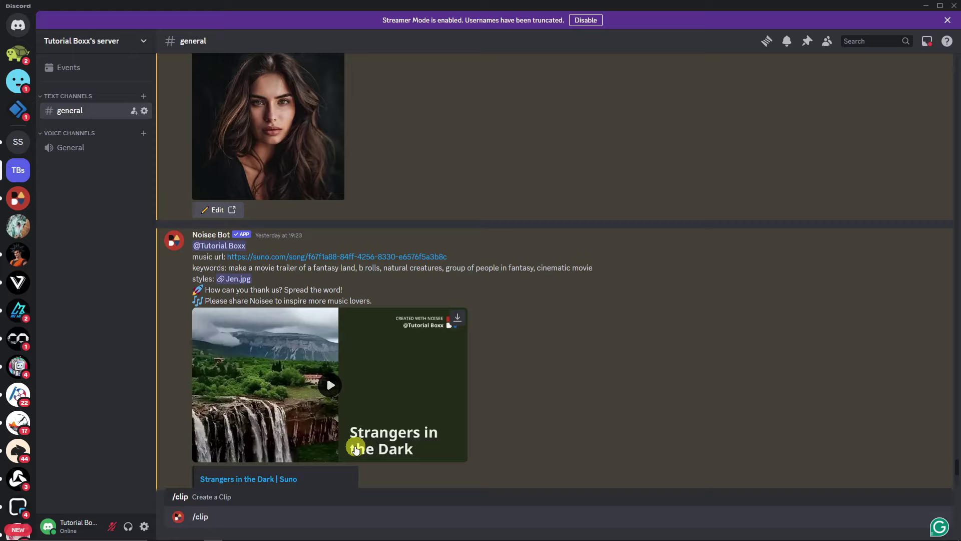
pyautogui.press('Return')
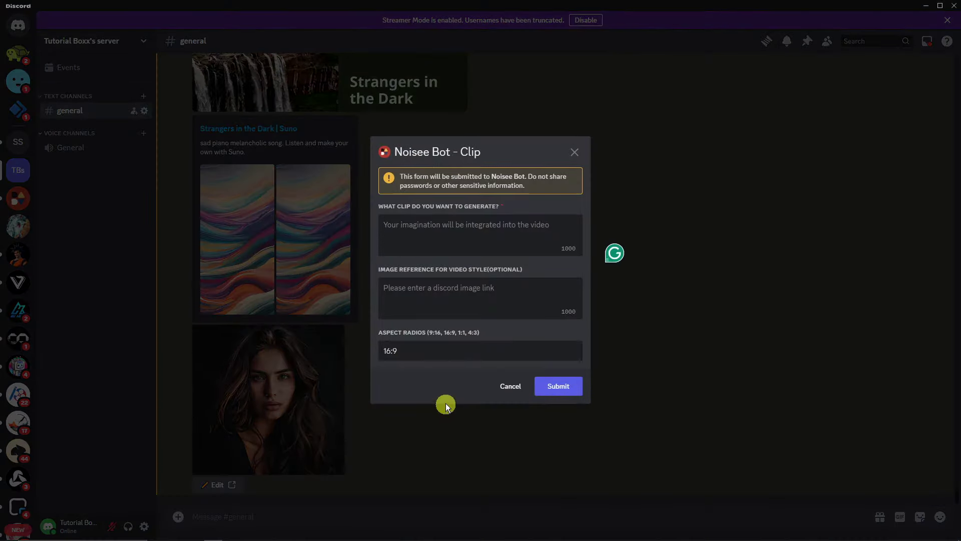
# Step: Copy 'a cinematic shot of a viking woman in anger' from Notepad into the clip prompt
pyautogui.click(380, 535)
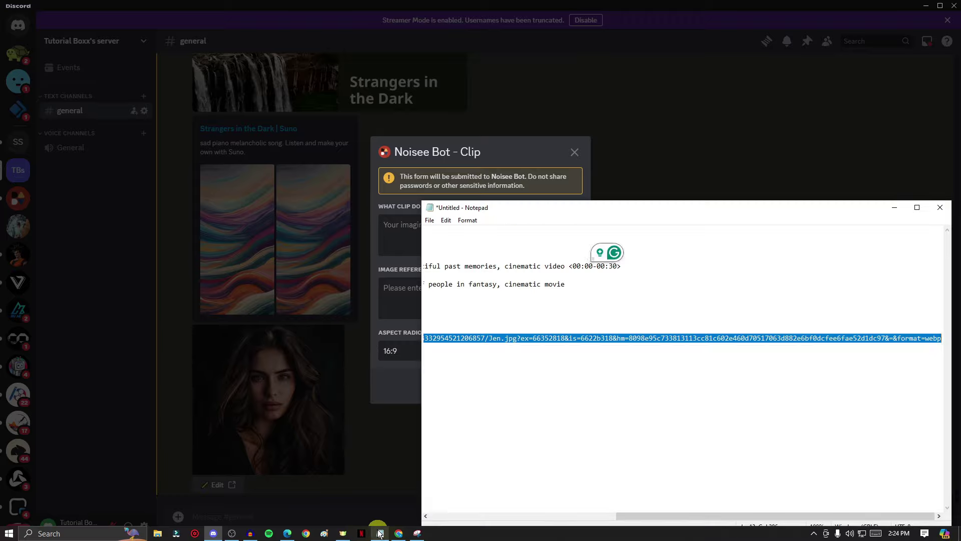
pyautogui.moveTo(704, 515); pyautogui.dragTo(491, 480)
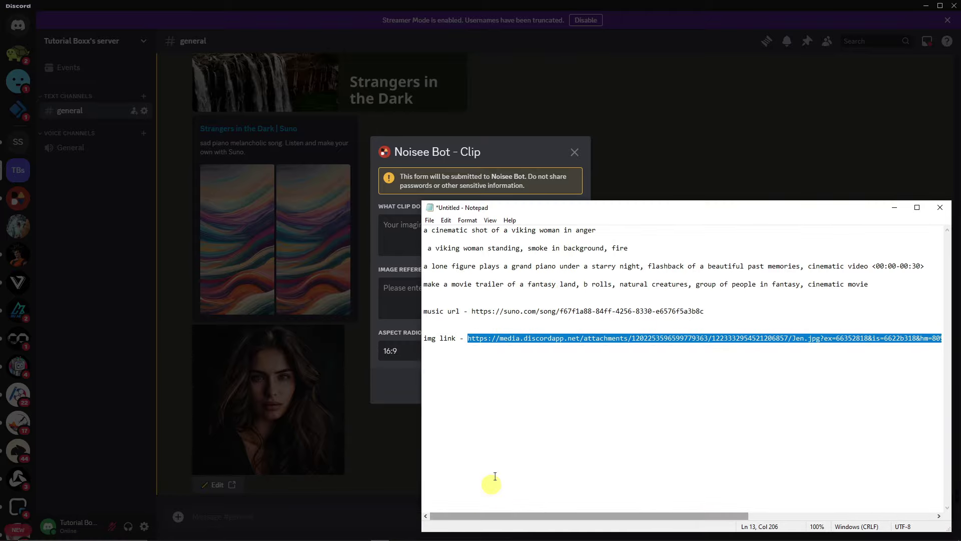
pyautogui.click(606, 283)
pyautogui.moveTo(633, 248); pyautogui.dragTo(428, 229)
pyautogui.click(428, 229)
pyautogui.moveTo(603, 227); pyautogui.dragTo(416, 232)
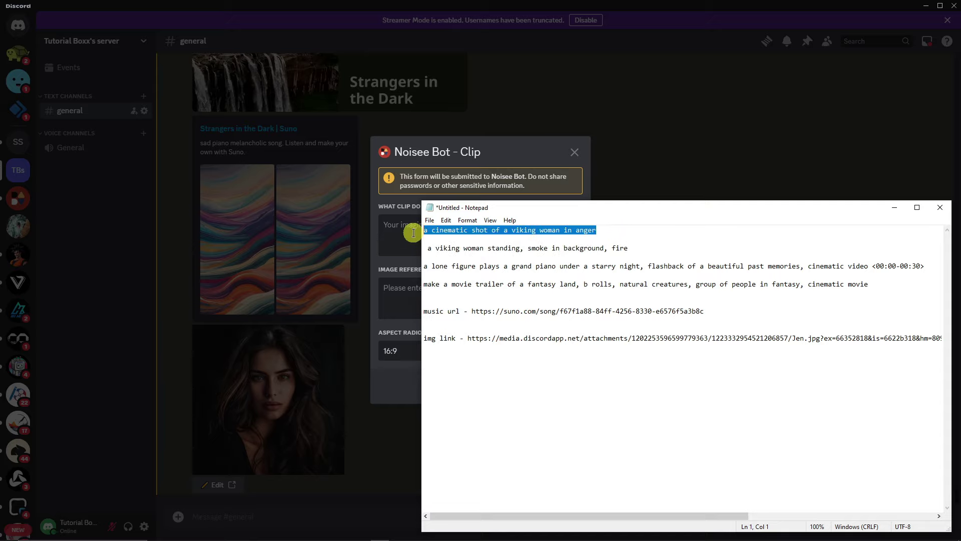
pyautogui.rightClick(570, 230)
pyautogui.click(586, 261)
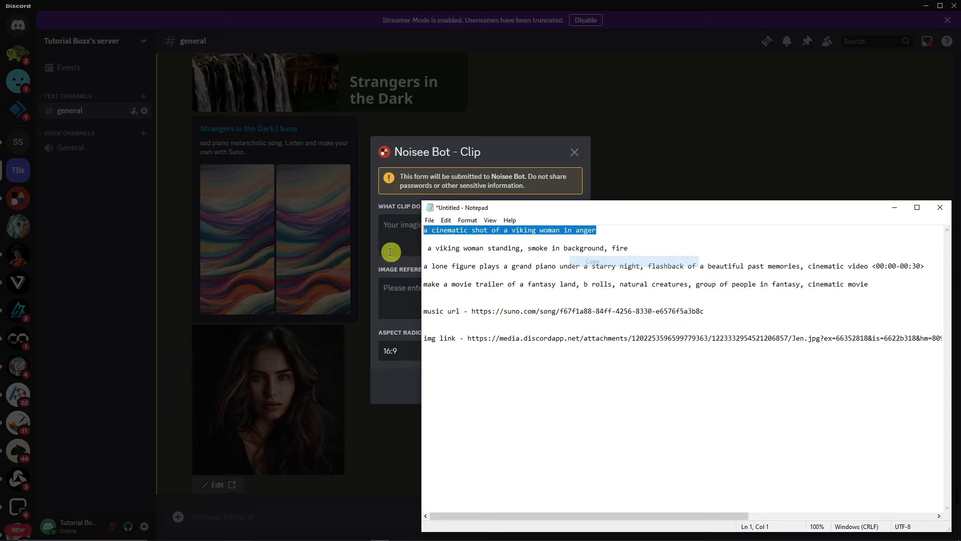
pyautogui.click(407, 230)
pyautogui.hotkey('ctrl', 'v')
# Step: Paste the Jen.jpg image link from Notepad into the Image Reference field
pyautogui.click(377, 532)
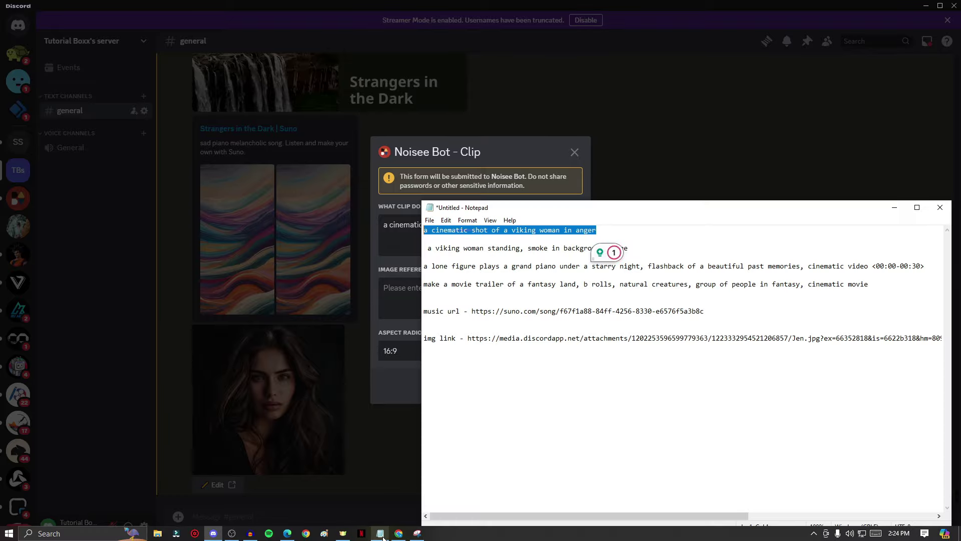
pyautogui.moveTo(467, 338); pyautogui.dragTo(846, 342)
pyautogui.rightClick(846, 342)
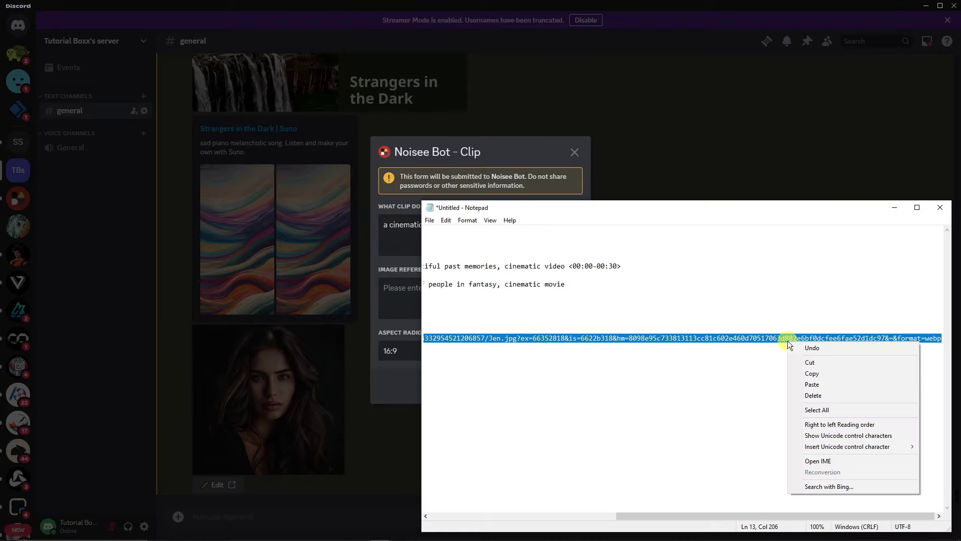
pyautogui.click(816, 372)
pyautogui.click(398, 290)
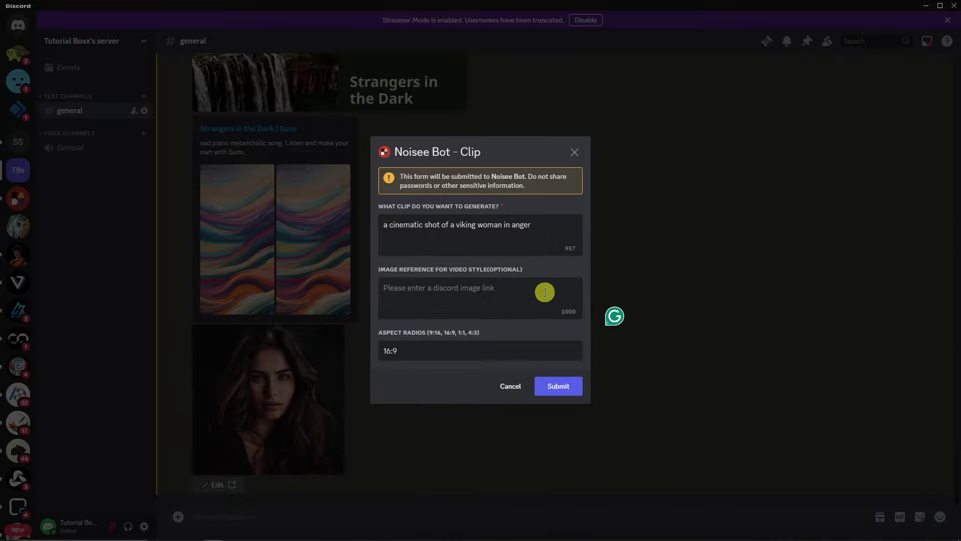
pyautogui.hotkey('ctrl', 'v')
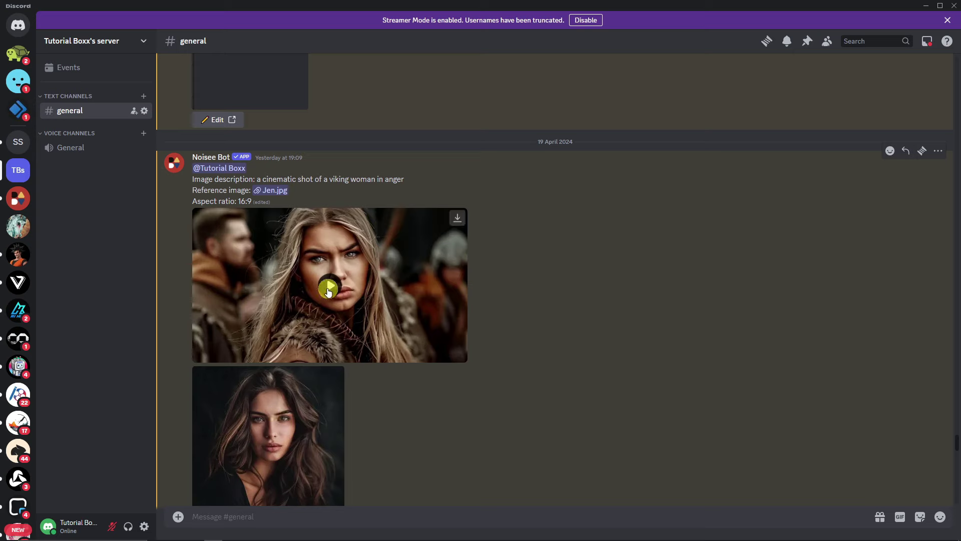
# Step: Play the generated angry viking woman clip to its end
pyautogui.click(328, 289)
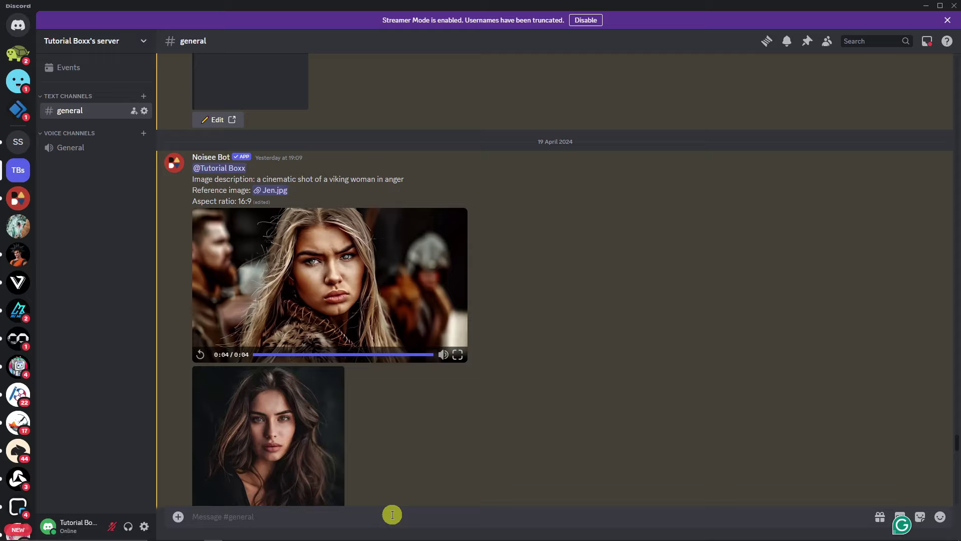
# Step: Open a new /clip form and paste the Jen.jpg image link as Image Reference
pyautogui.write('/cl')
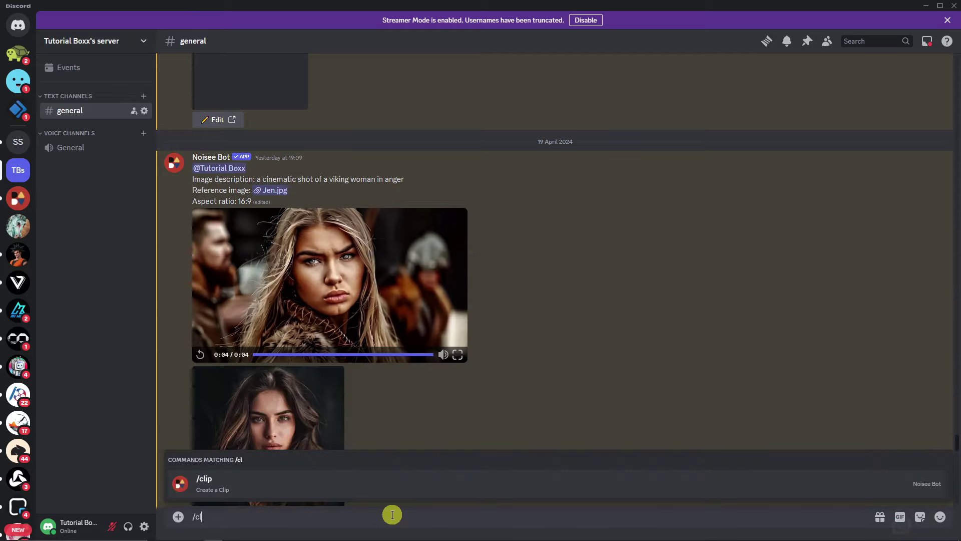
pyautogui.write('i')
pyautogui.press('Tab')
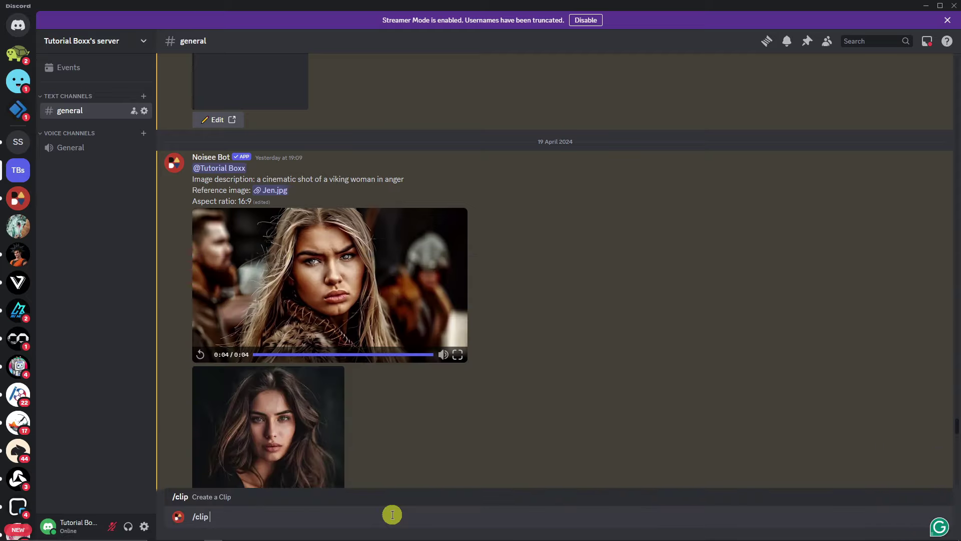
pyautogui.press('Return')
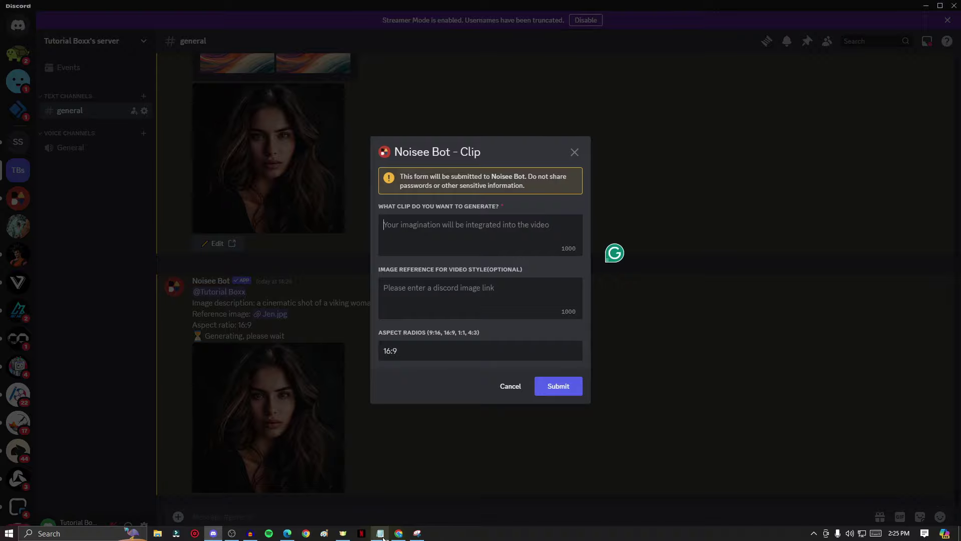
pyautogui.click(381, 534)
pyautogui.rightClick(580, 337)
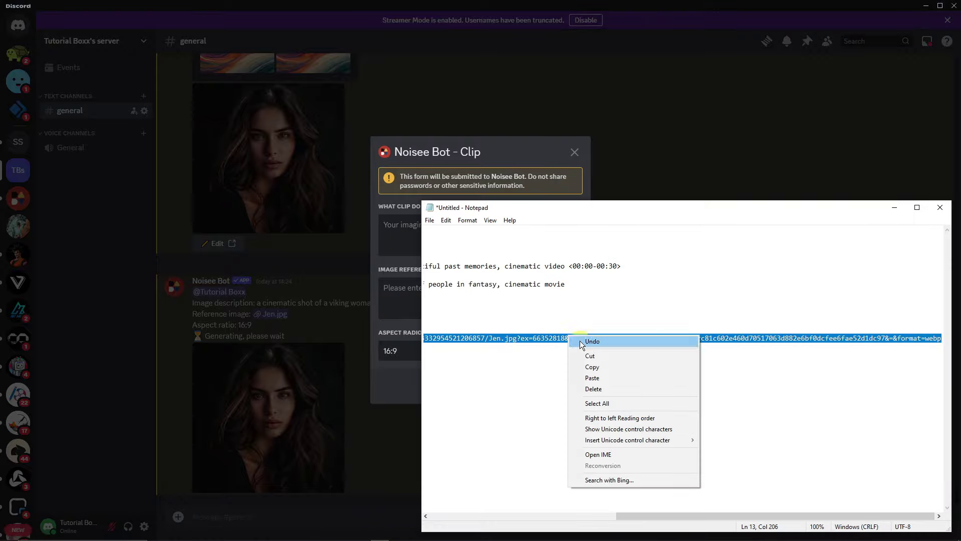
pyautogui.click(593, 367)
pyautogui.click(401, 287)
pyautogui.hotkey('ctrl', 'v')
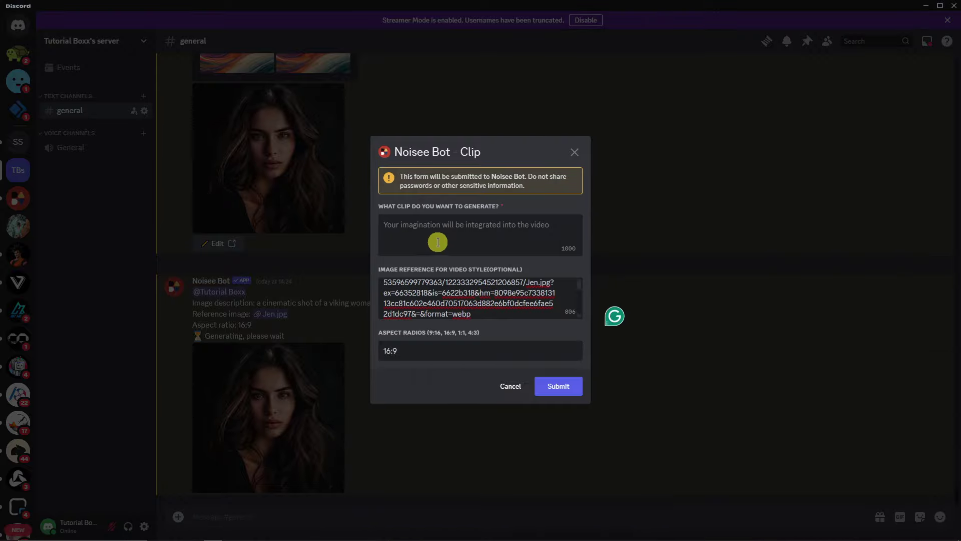
# Step: Paste 'a viking woman standing, smoke in background, fire' from Notepad as the prompt
pyautogui.click(380, 535)
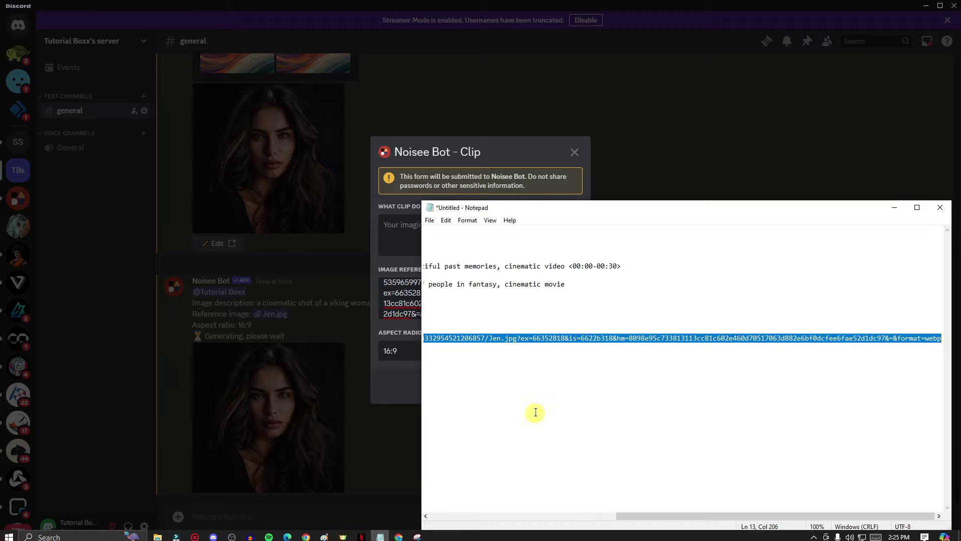
pyautogui.moveTo(675, 516); pyautogui.dragTo(482, 517)
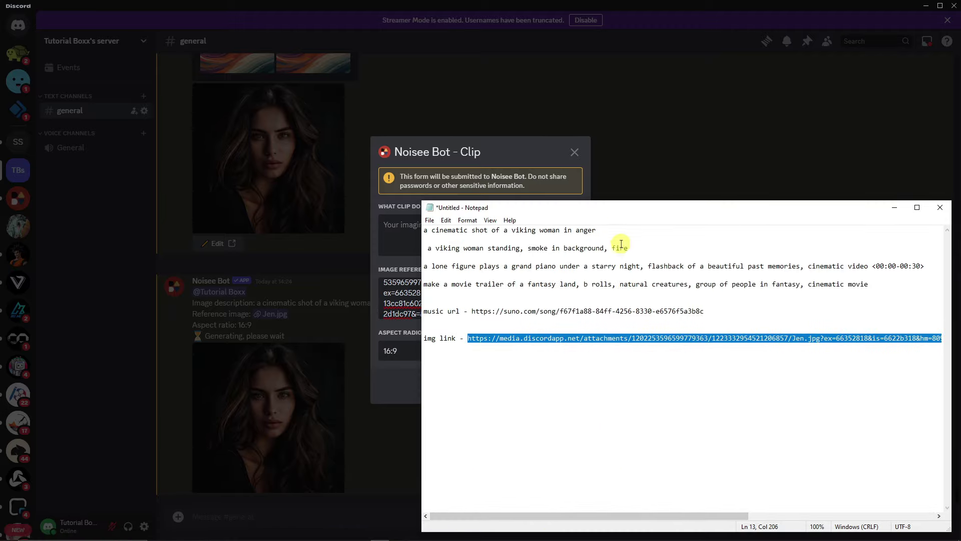
pyautogui.moveTo(629, 248); pyautogui.dragTo(439, 250)
pyautogui.hotkey('ctrl', 'c')
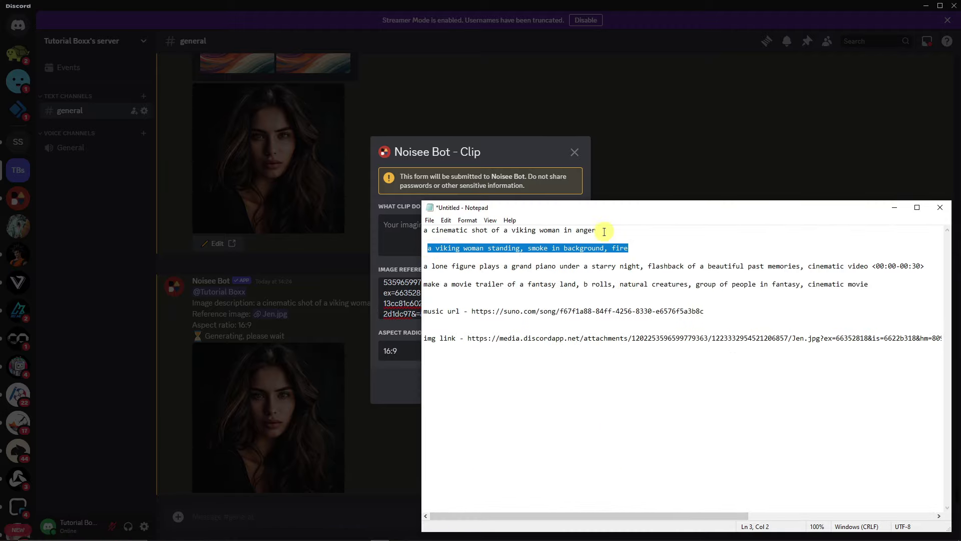
pyautogui.click(416, 222)
pyautogui.hotkey('ctrl', 'v')
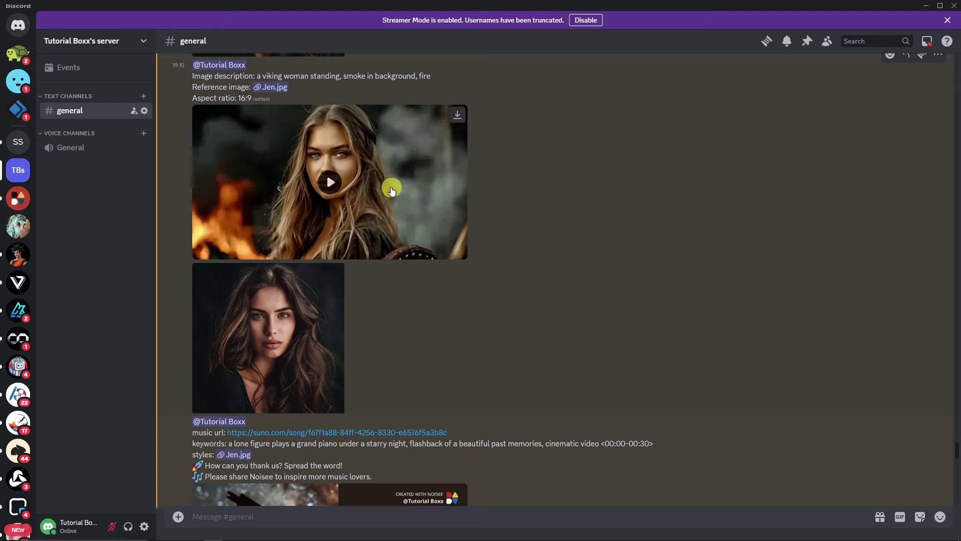
# Step: Play and replay the smoke-and-fire viking clip, pause it at 0:03, then scroll the chat down
pyautogui.click(332, 182)
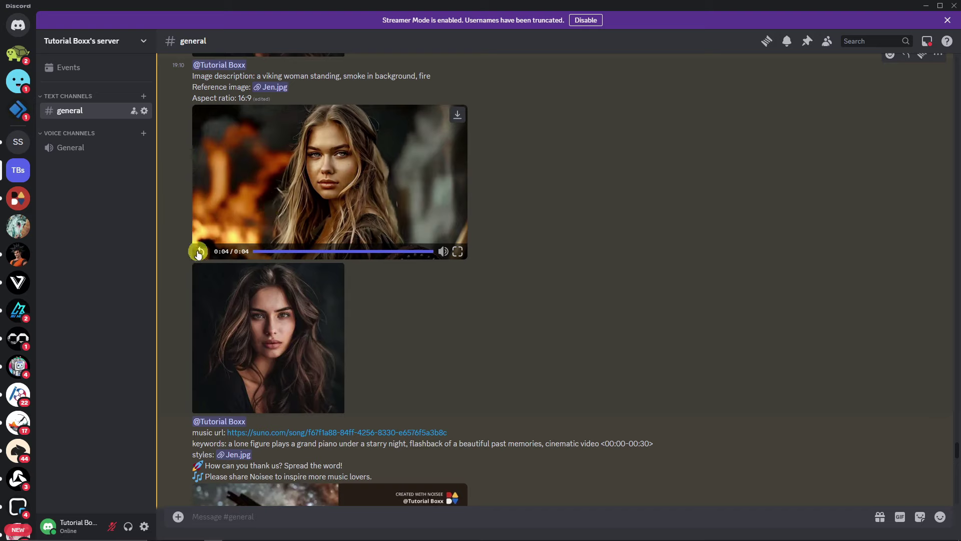
pyautogui.click(198, 252)
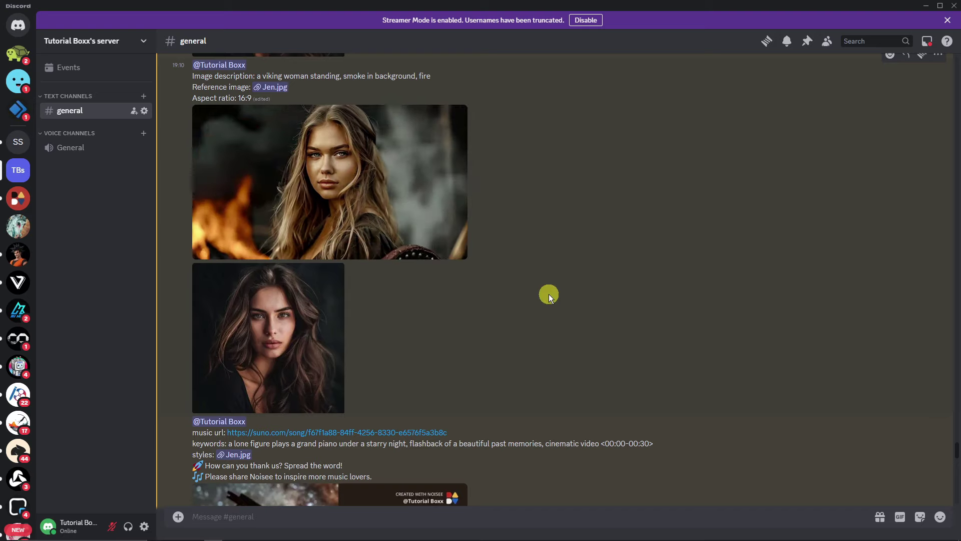
pyautogui.click(464, 211)
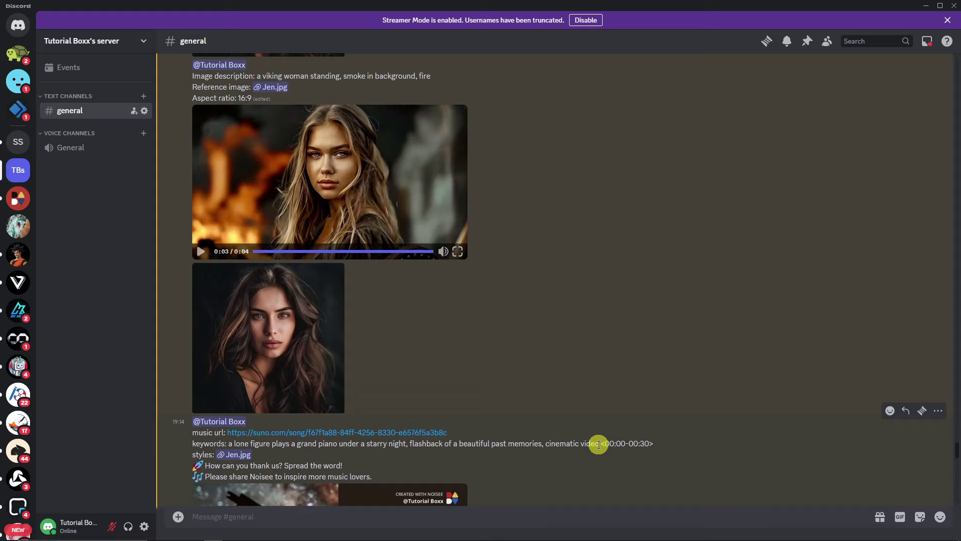
pyautogui.moveTo(602, 447); pyautogui.dragTo(651, 445)
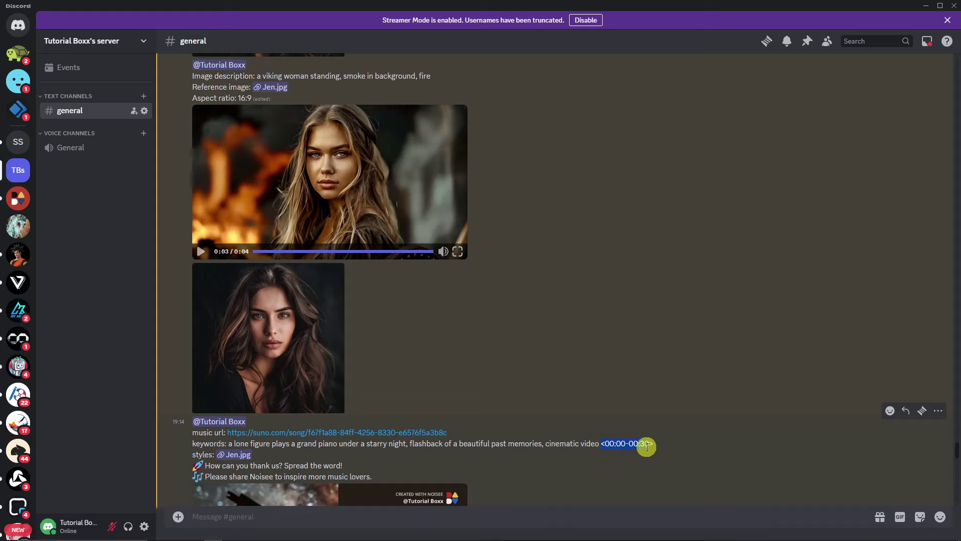
pyautogui.scroll(-1, 739, 347)
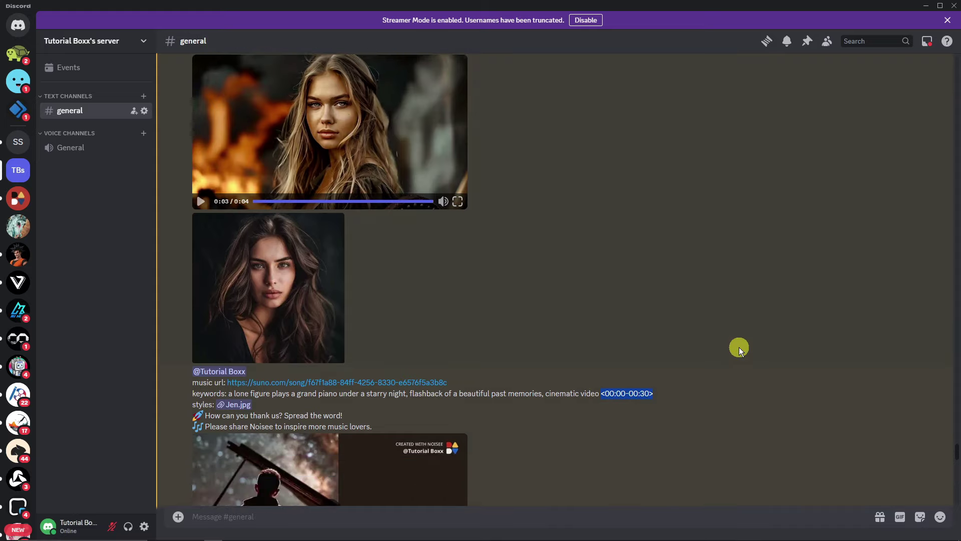